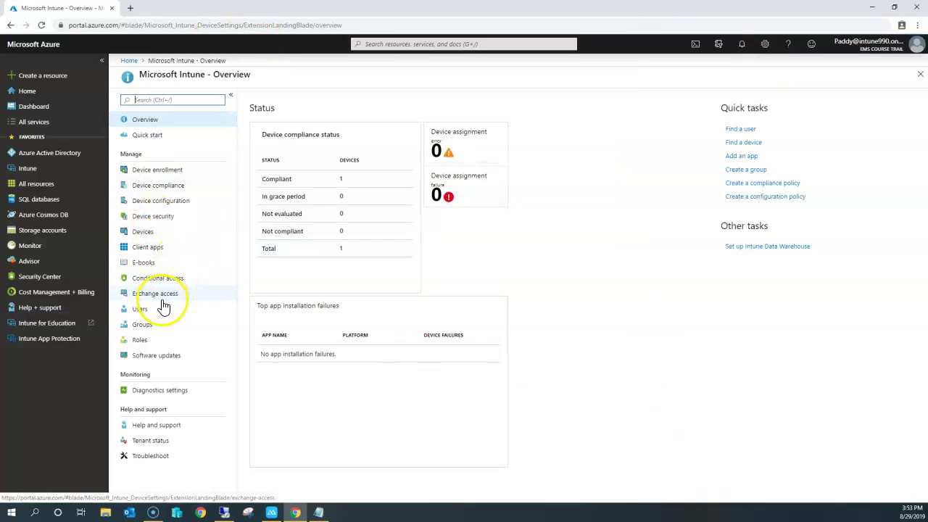
Step: Open the profile of the IT Manager user from the Azure Active Directory user list
click(56, 152)
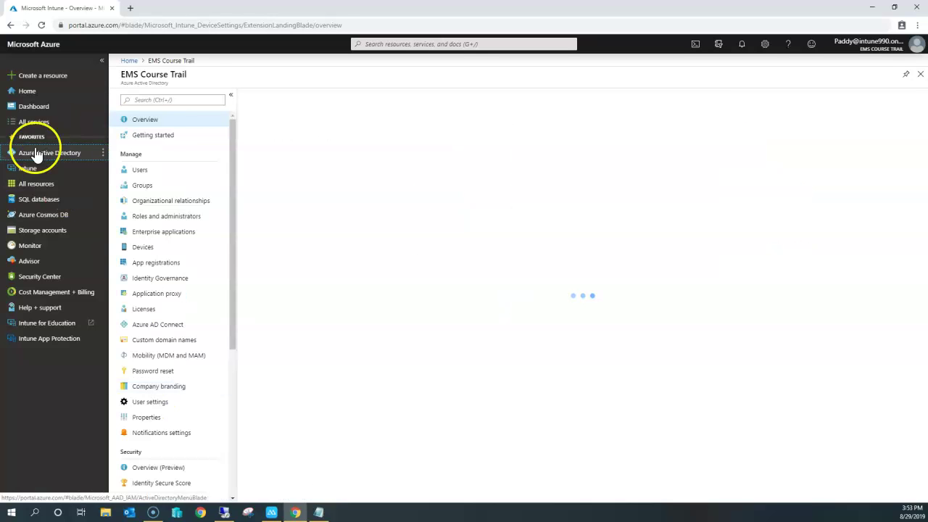
click(142, 169)
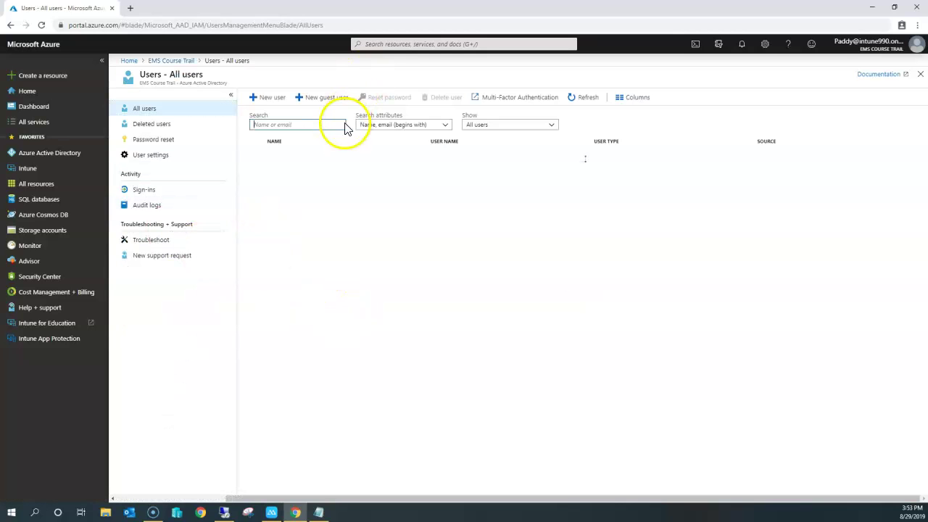
click(311, 178)
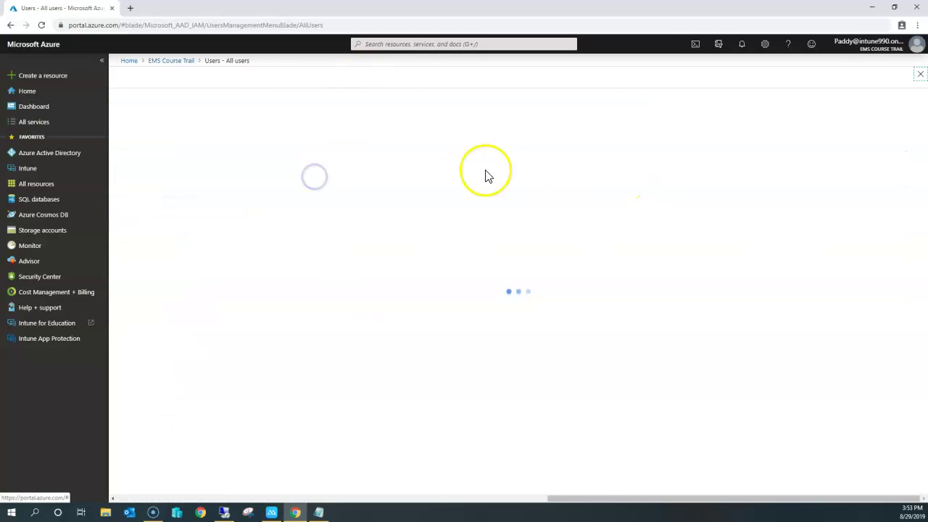
click(145, 125)
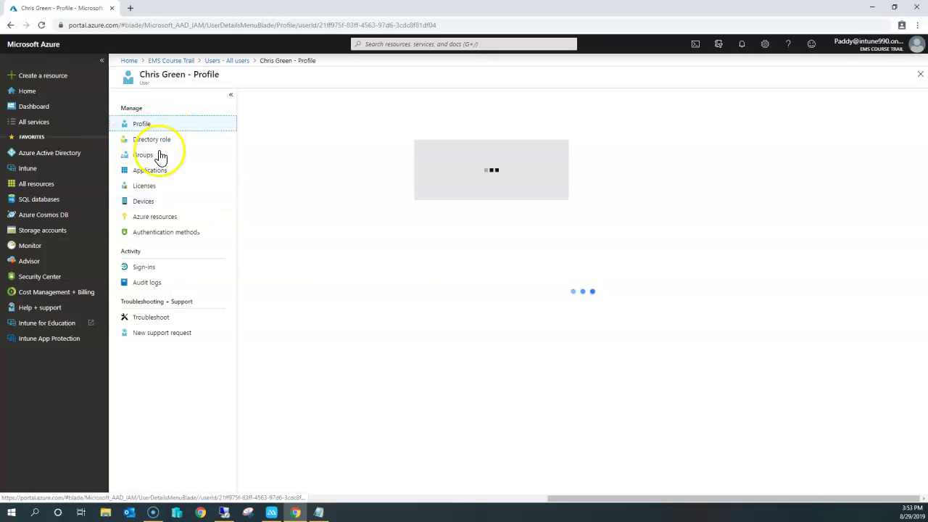
Step: Review the service plans included in this user's Enterprise Mobility + Security E5 license
triple_click(319, 120)
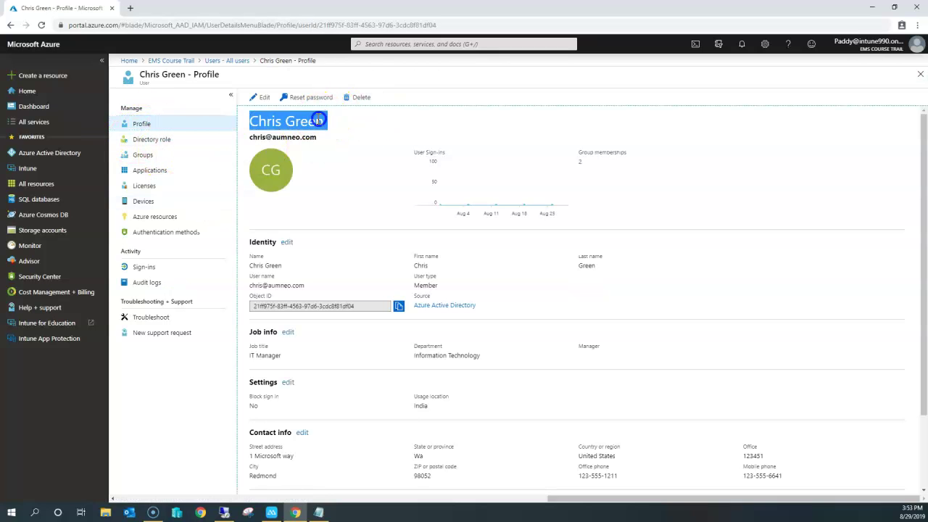
click(143, 185)
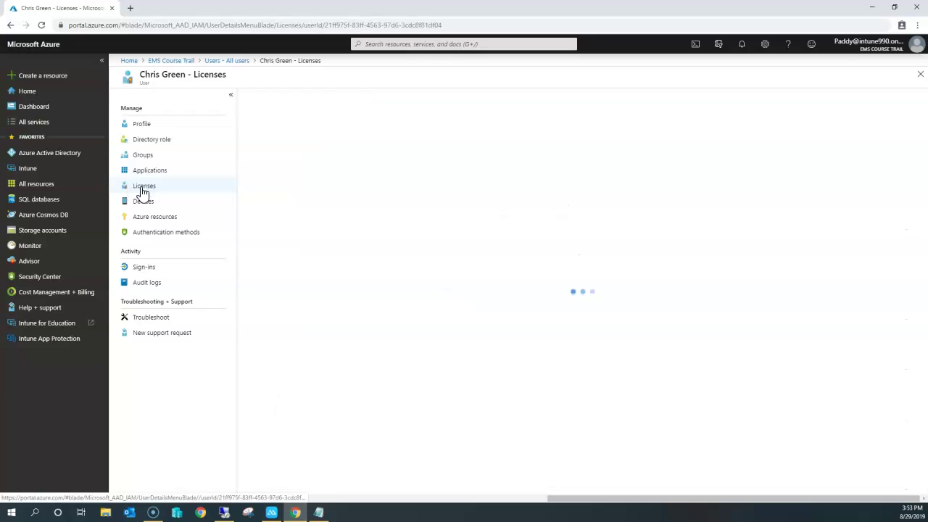
click(347, 140)
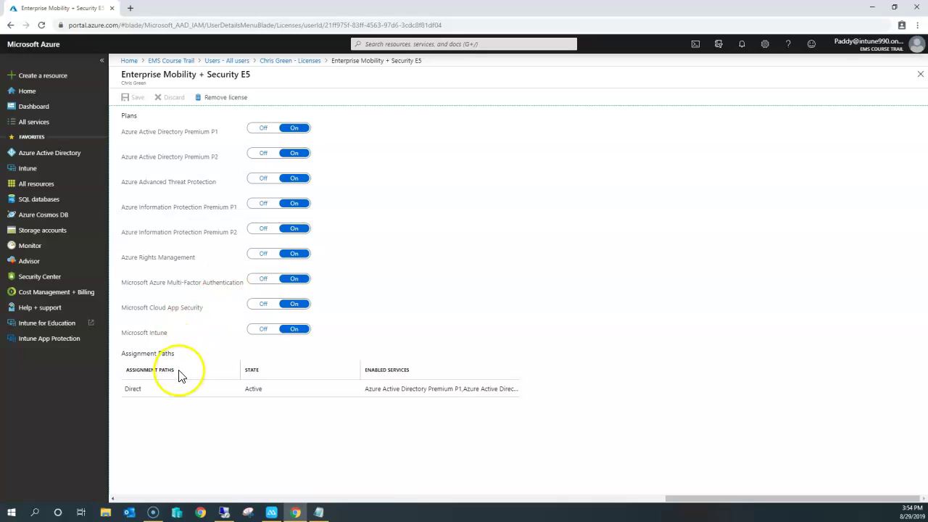
Step: Switch to the mirrored phone in ApowerMirror, minimize the browser and place the phone window on the desktop
click(274, 513)
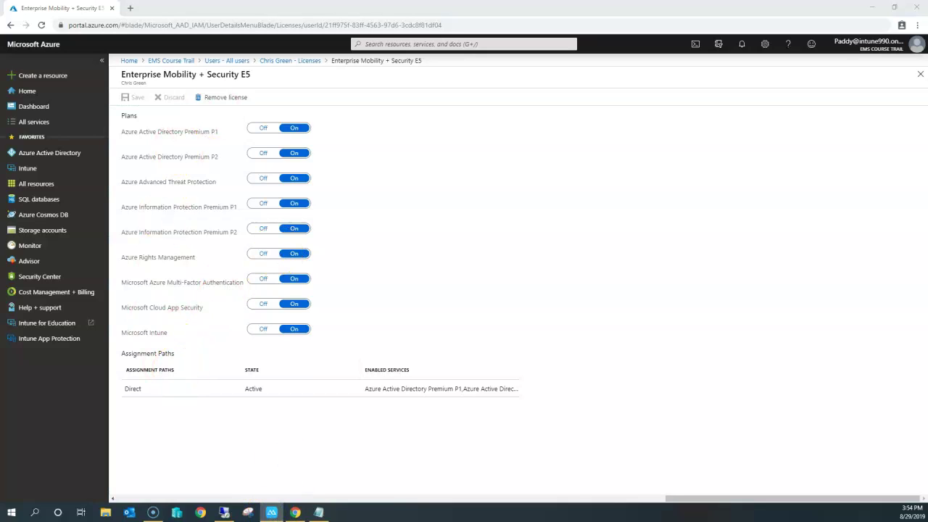
drag(327, 38, 343, 66)
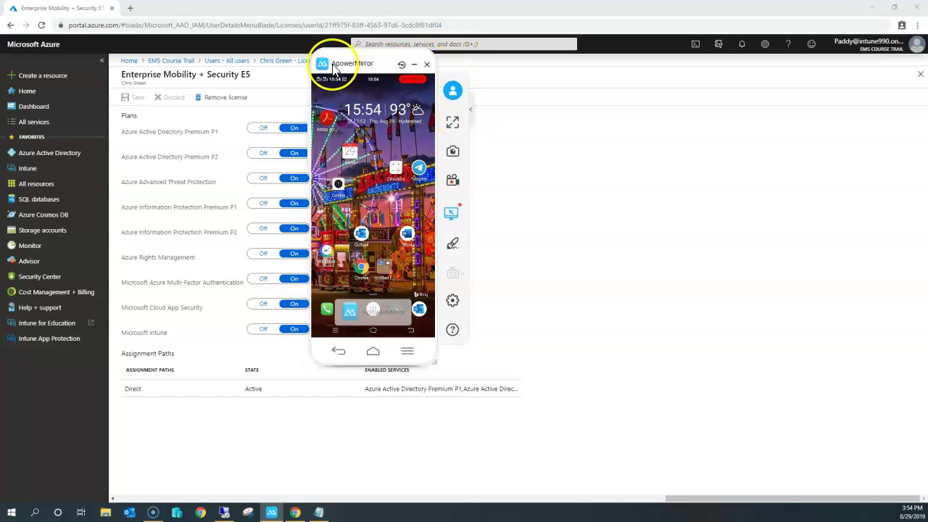
drag(343, 46, 720, 253)
click(873, 7)
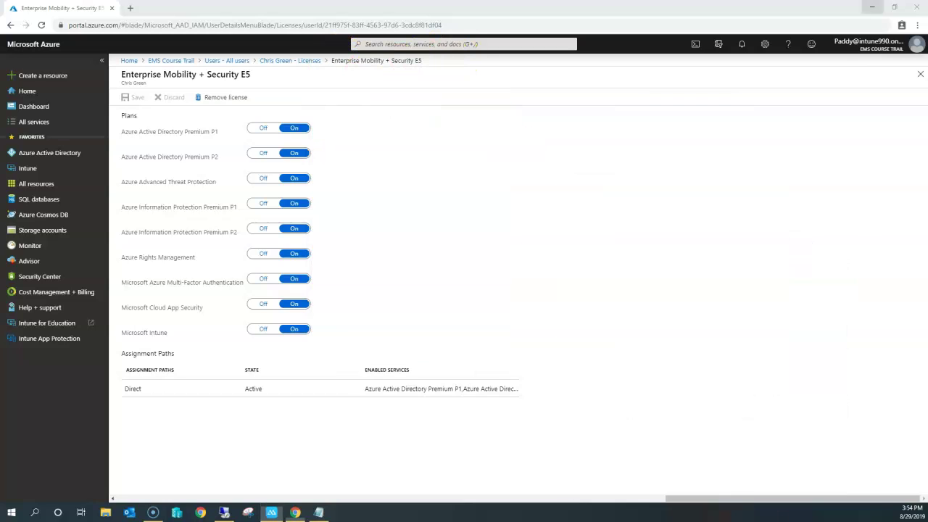
drag(651, 110, 338, 94)
drag(364, 155, 363, 149)
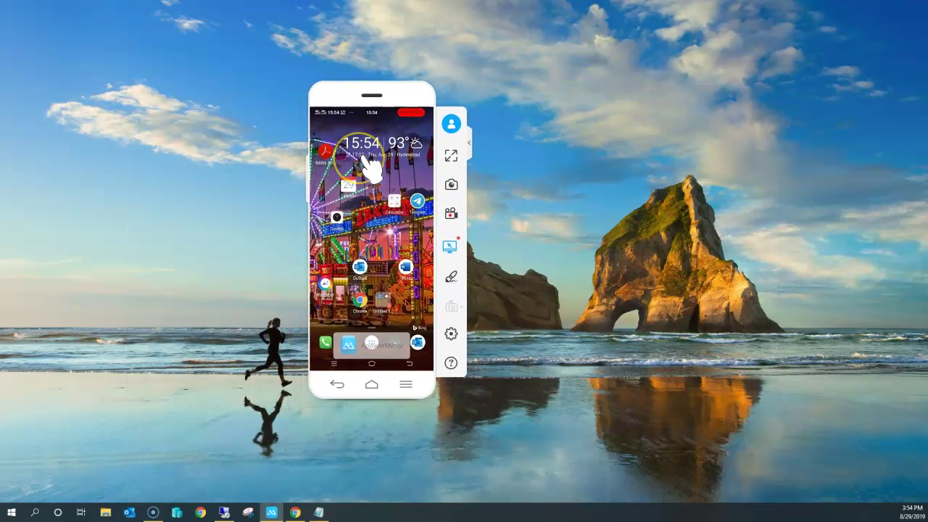
Step: Look through the phone's complete list of installed apps and return to its home screen
scroll(372, 166, down, 10)
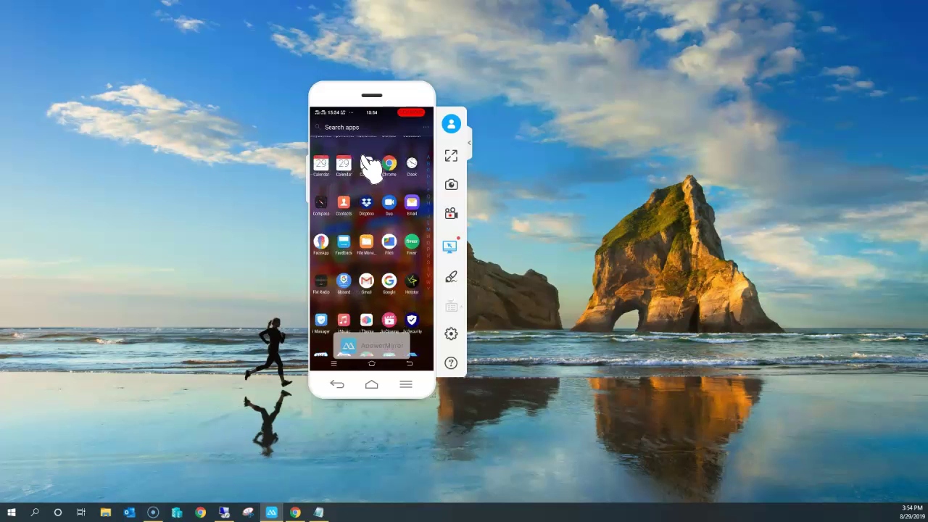
scroll(369, 165, up, 10)
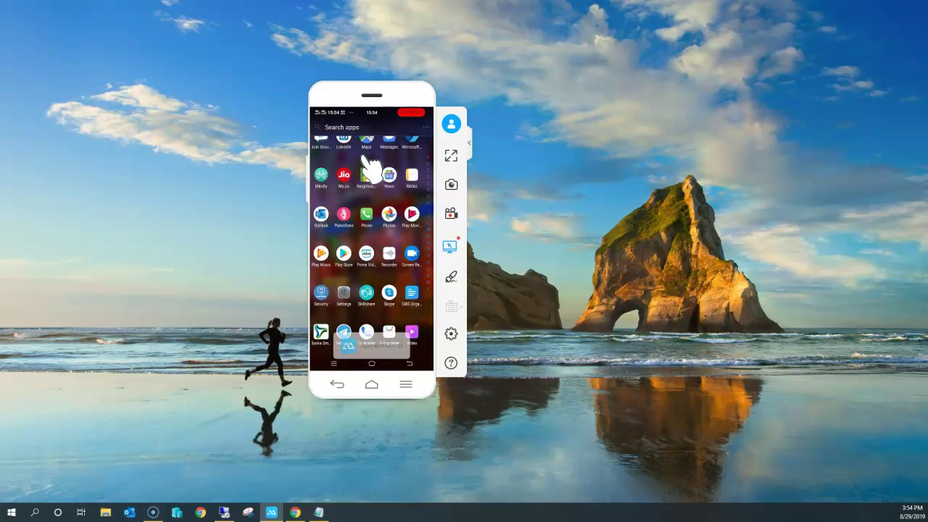
scroll(371, 166, down, 5)
scroll(370, 166, down, 4)
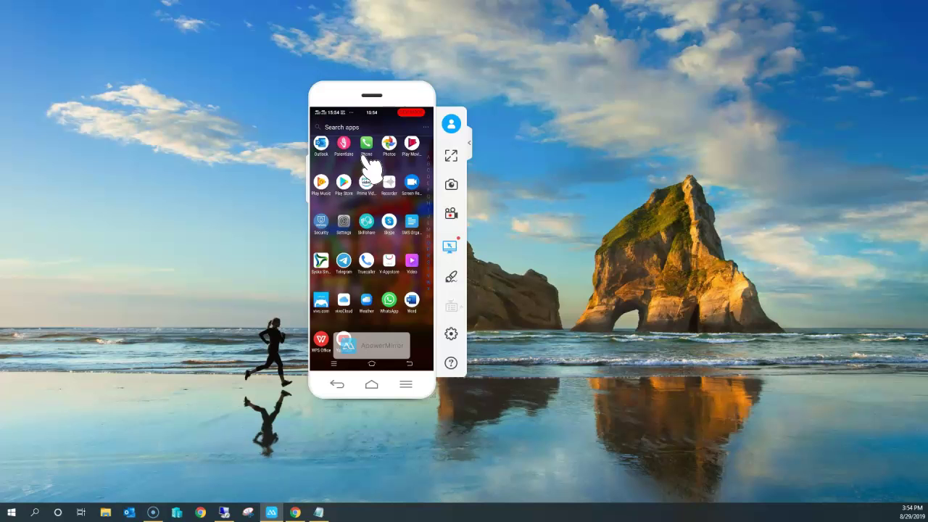
scroll(369, 167, up, 10)
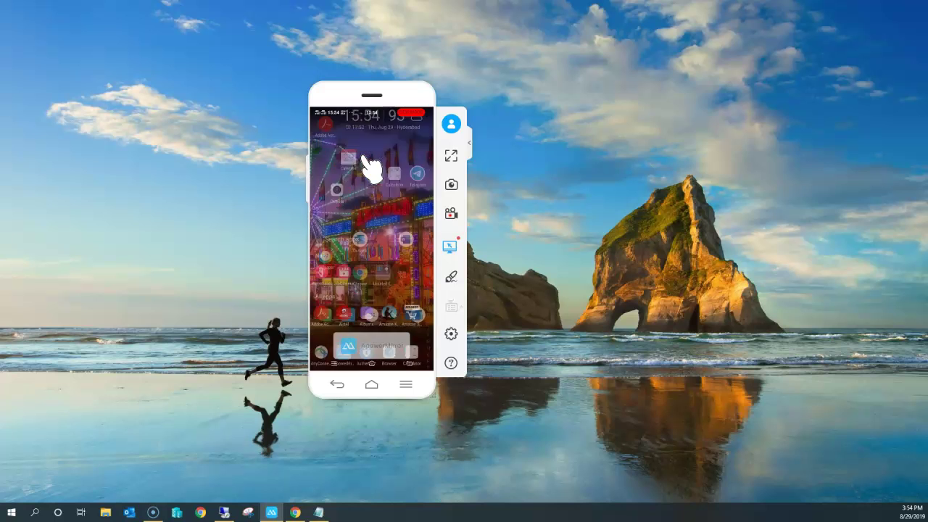
scroll(369, 167, down, 3)
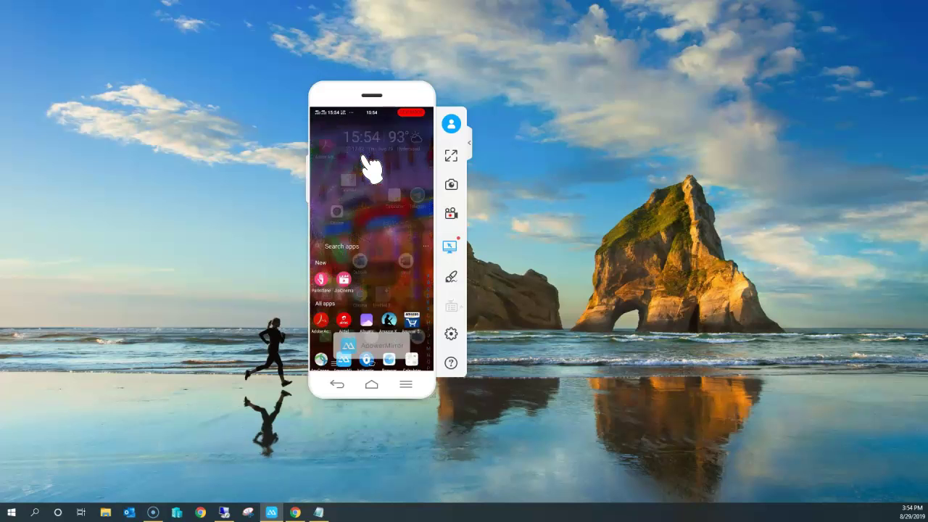
scroll(371, 168, up, 3)
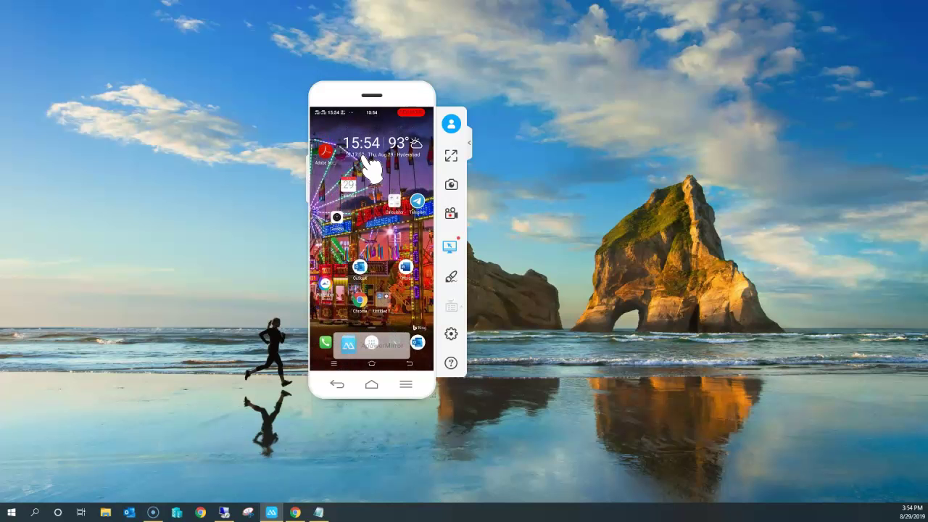
Step: Open the Play Store on the phone and search for "company portal"
scroll(370, 166, down, 3)
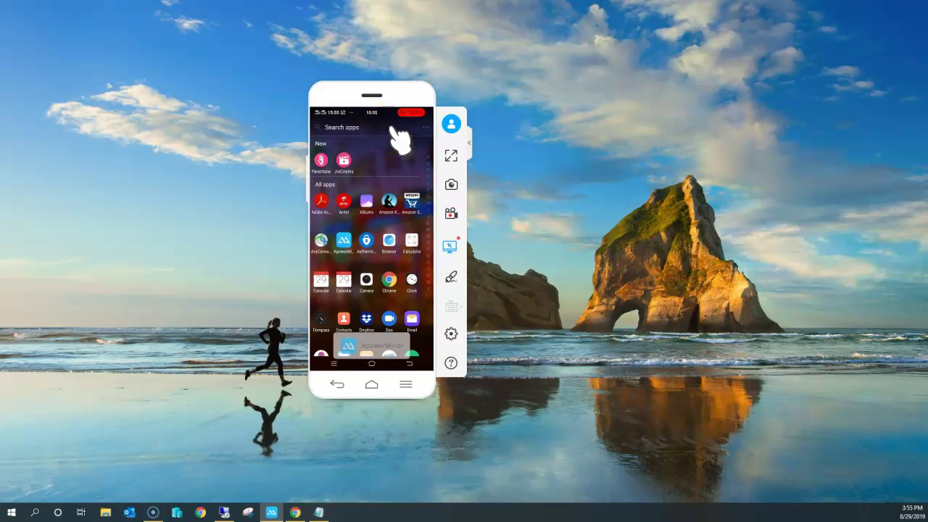
click(409, 279)
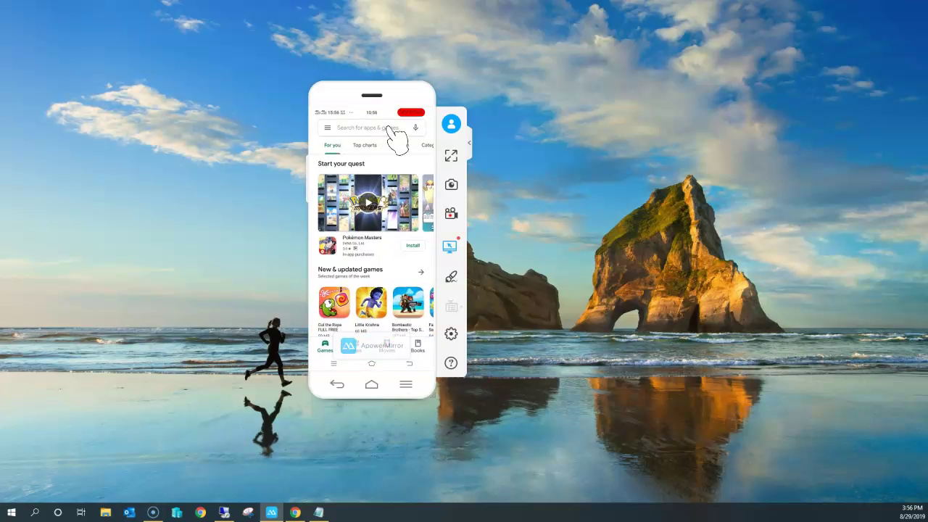
click(390, 128)
text(company)
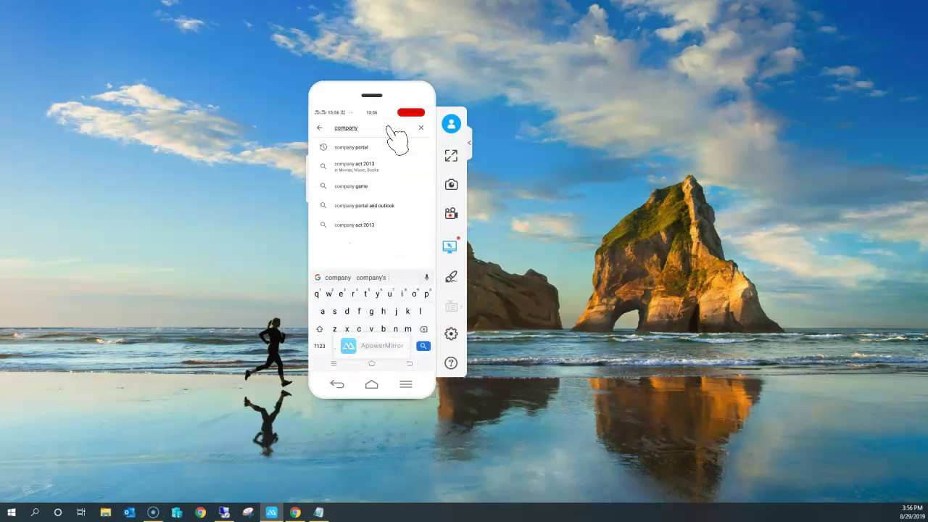
key(Down)
key(Return)
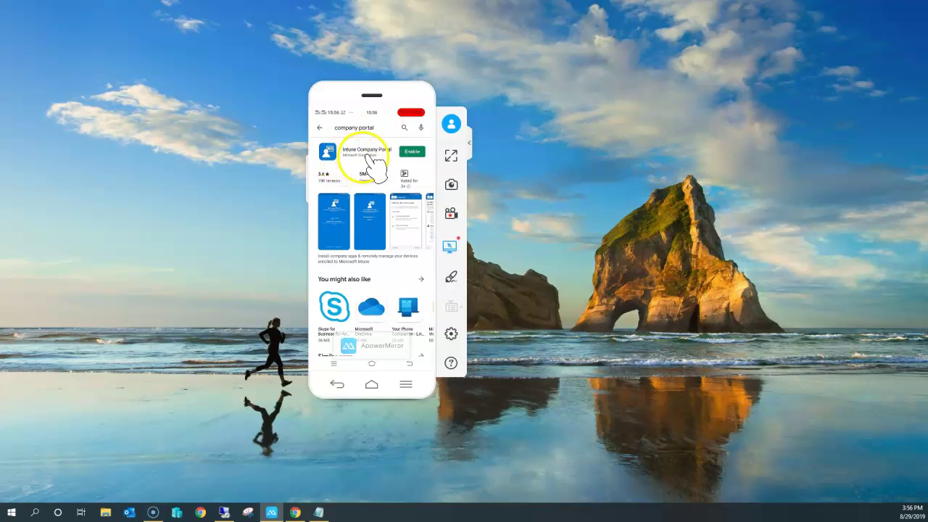
Step: Enable the Intune Company Portal app from its store listing and open it
scroll(382, 293, down, 2)
scroll(385, 292, up, 2)
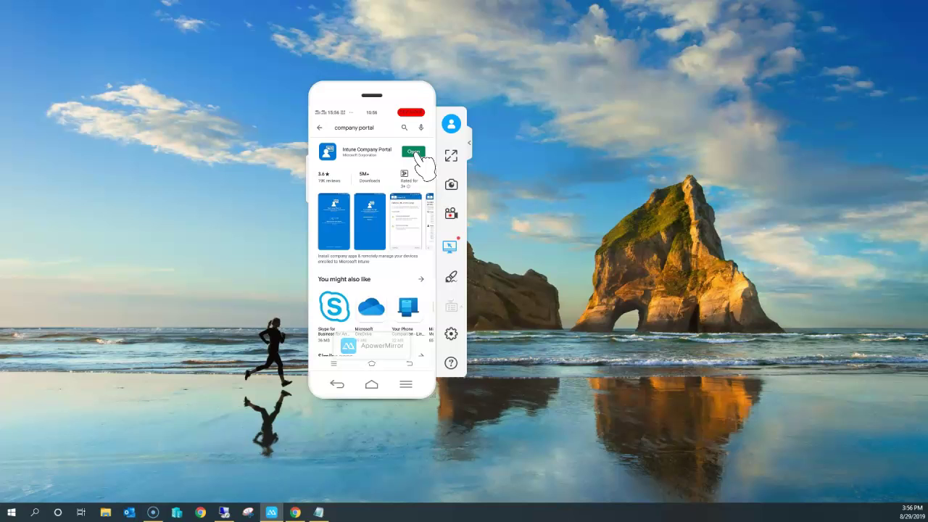
scroll(419, 154, down, 4)
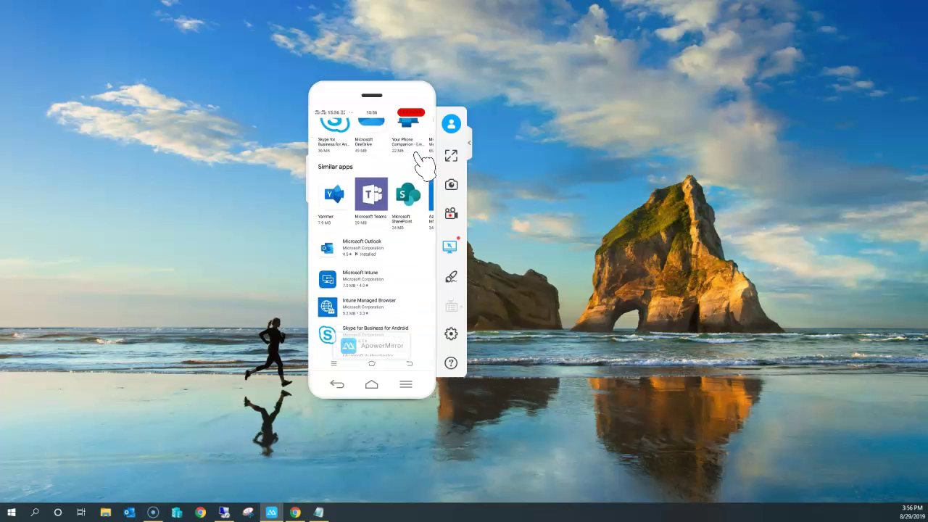
scroll(418, 153, up, 4)
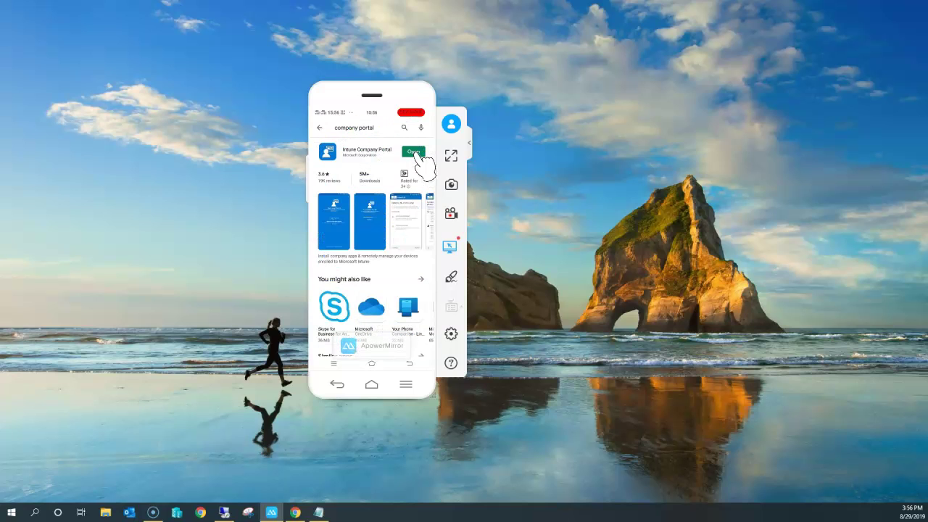
click(414, 152)
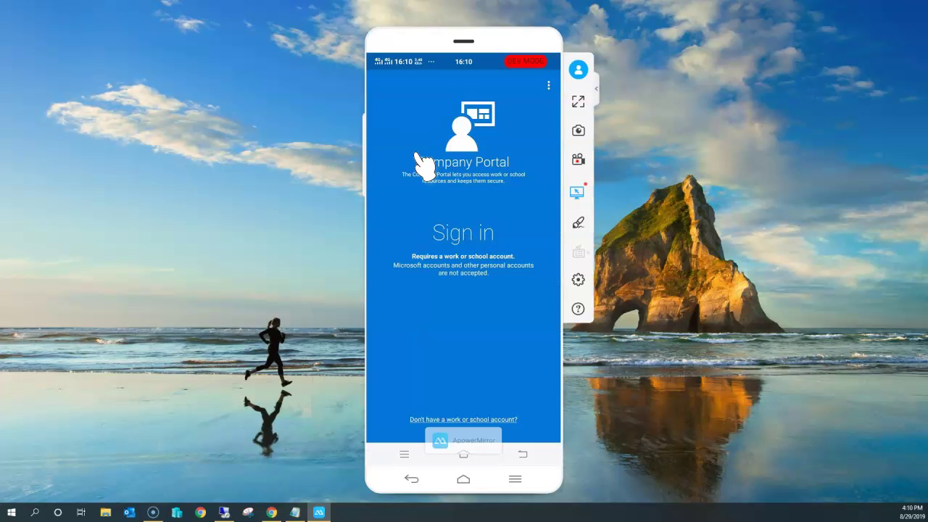
Step: Start signing in to Company Portal with a work or school account
click(494, 347)
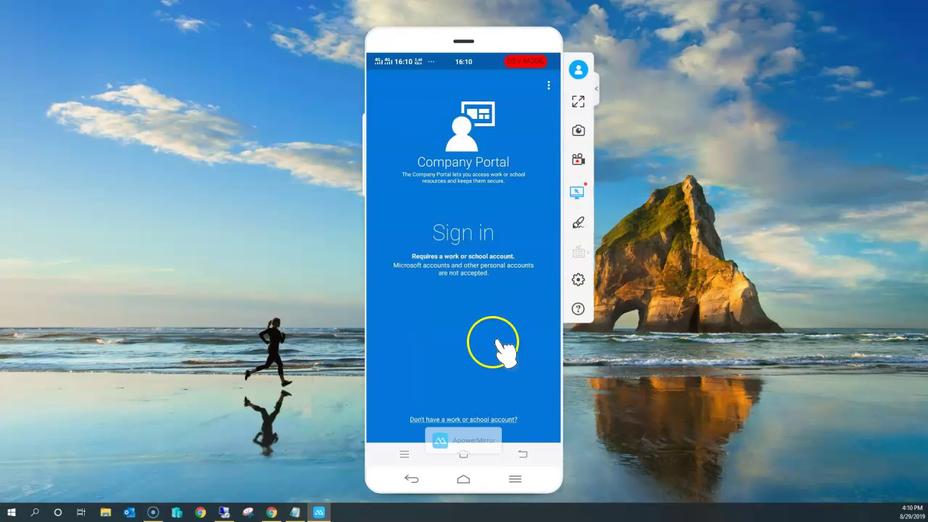
click(448, 248)
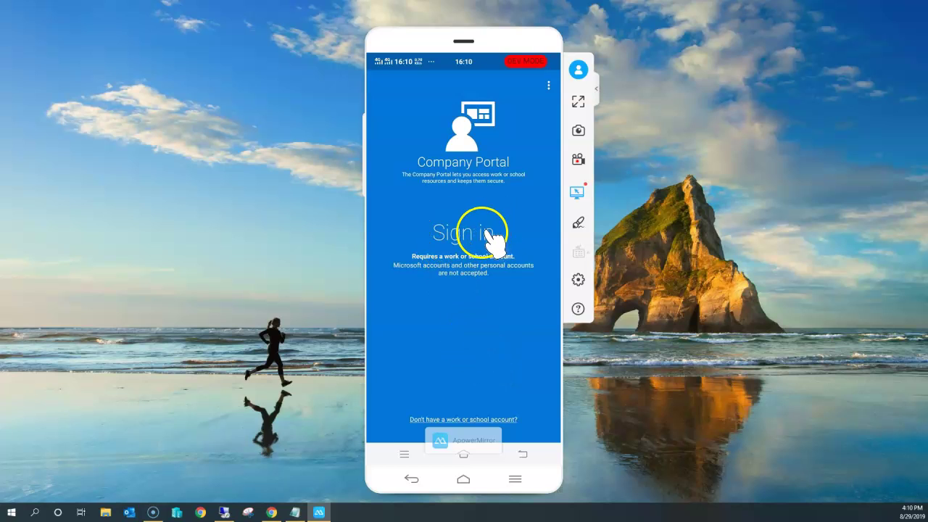
click(573, 191)
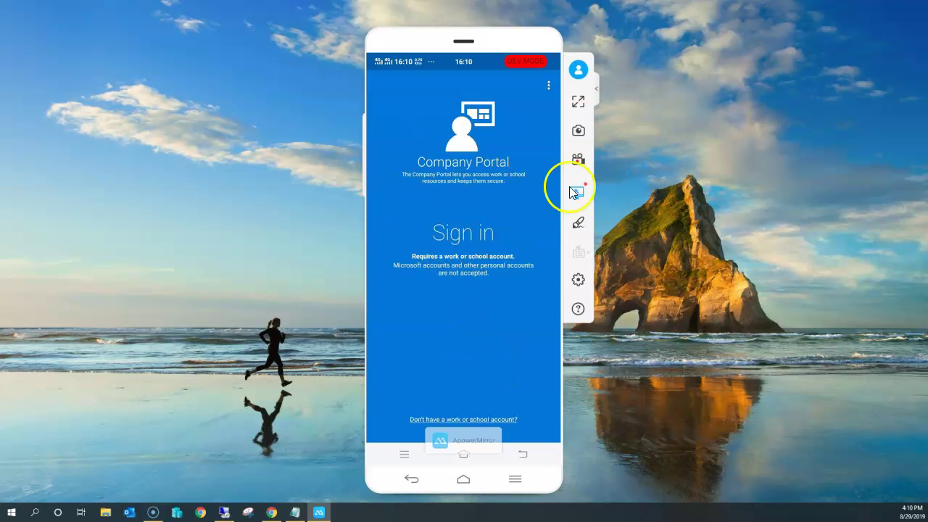
click(481, 255)
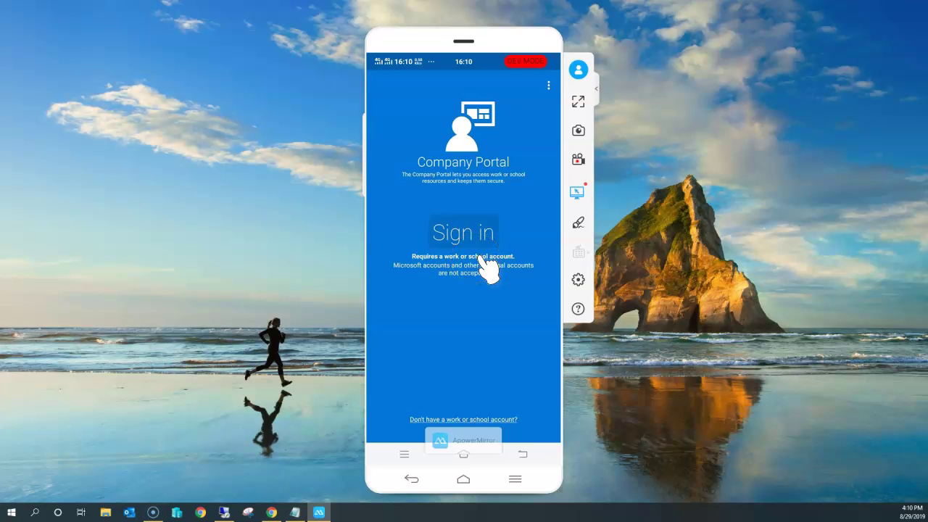
click(459, 244)
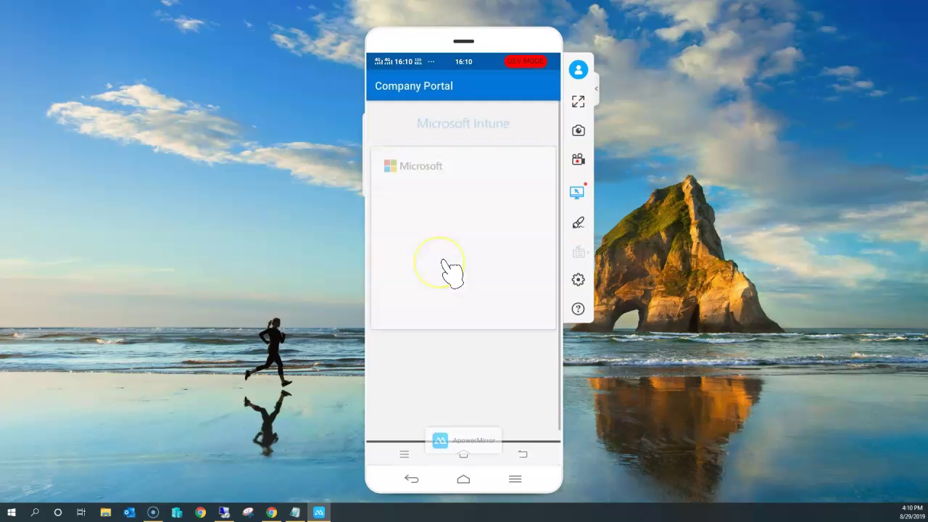
click(926, 290)
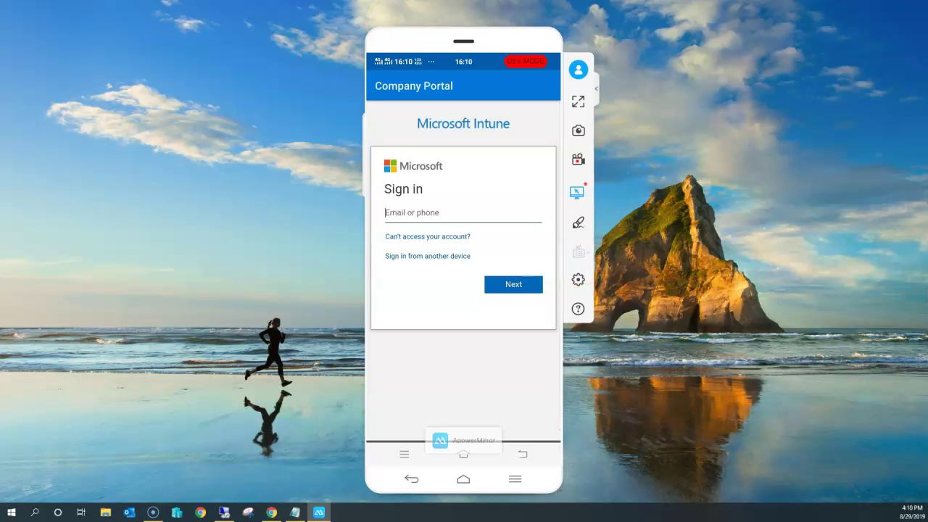
Step: Fill in the user's e-mail from the Azure profile on the Company Portal sign-in page and minimize the browser
click(272, 512)
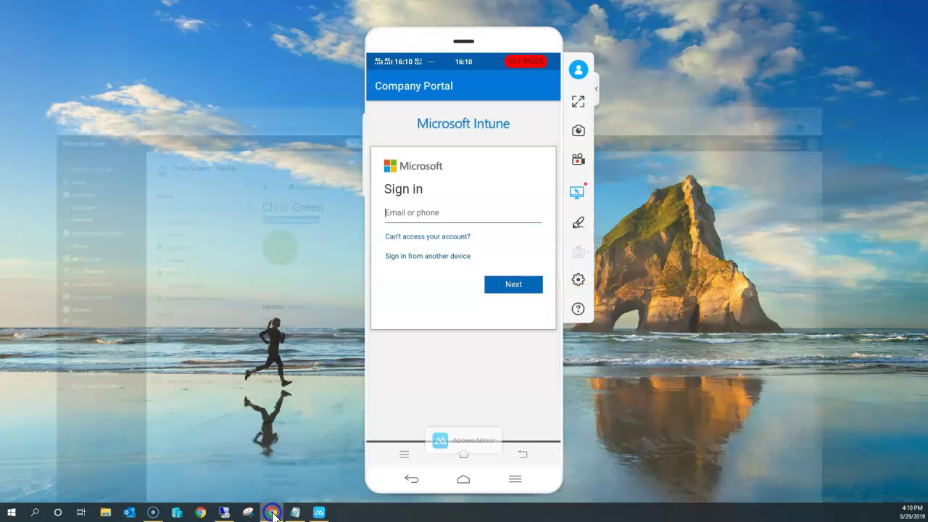
click(264, 143)
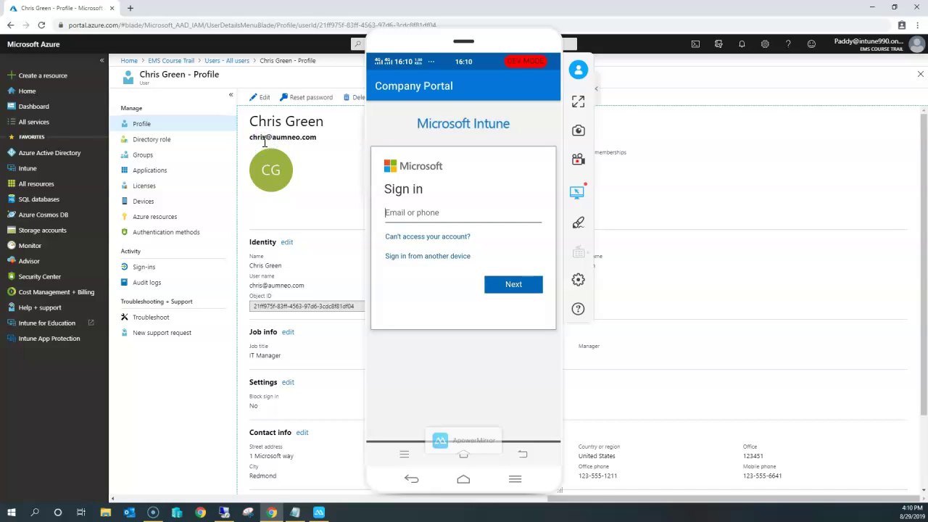
click(14, 497)
key(ctrl+v)
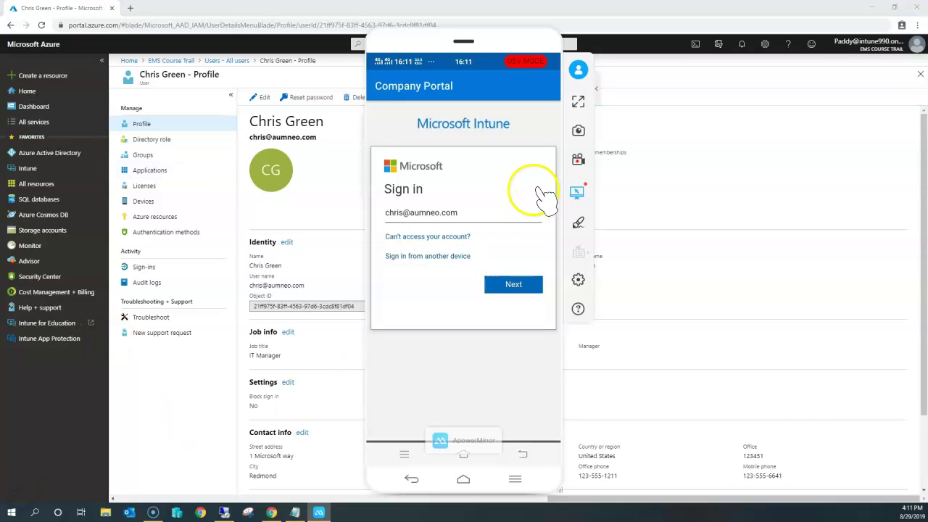
click(876, 13)
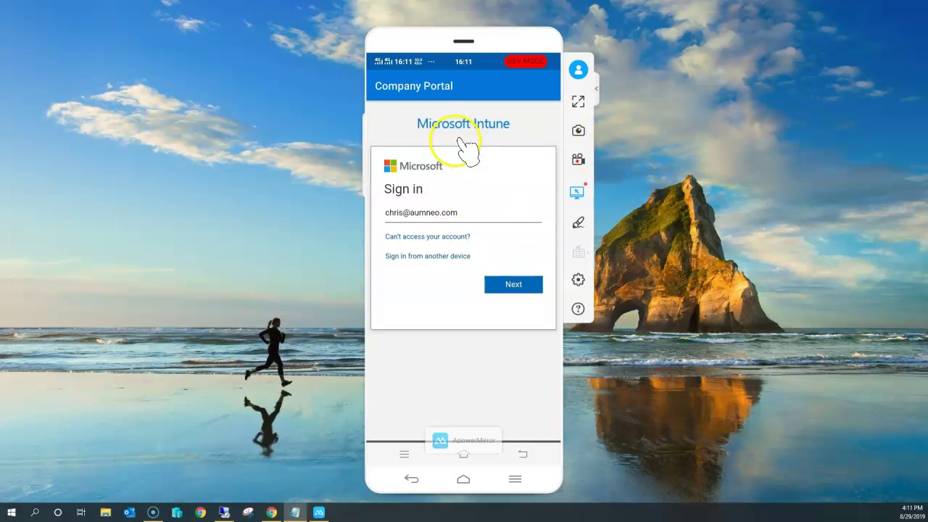
Step: Submit the account e-mail and complete the Company Portal sign-in on the phone
drag(409, 45, 405, 27)
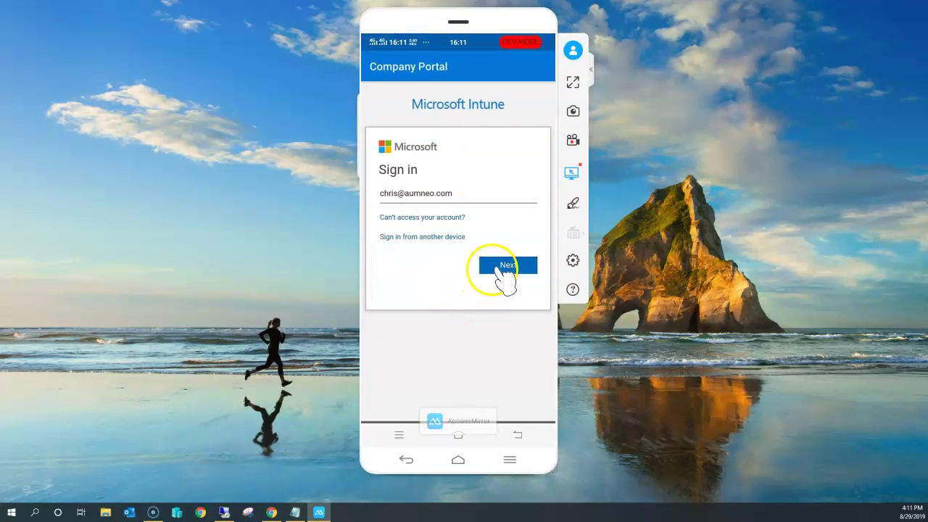
click(505, 269)
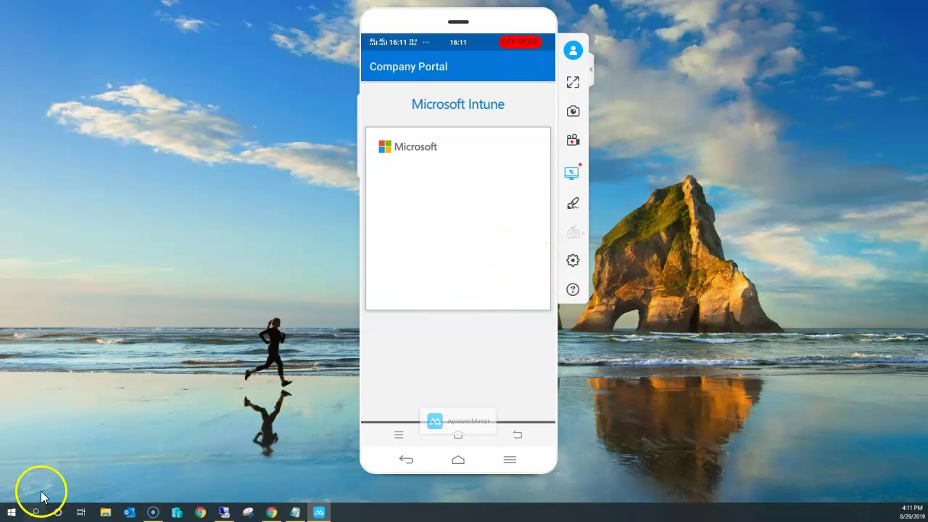
drag(435, 17, 373, 17)
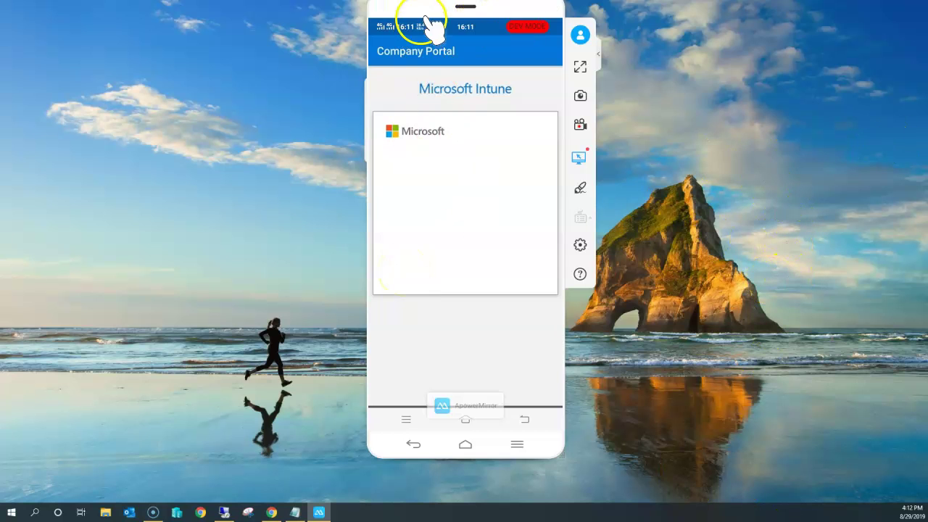
drag(417, 12, 395, 37)
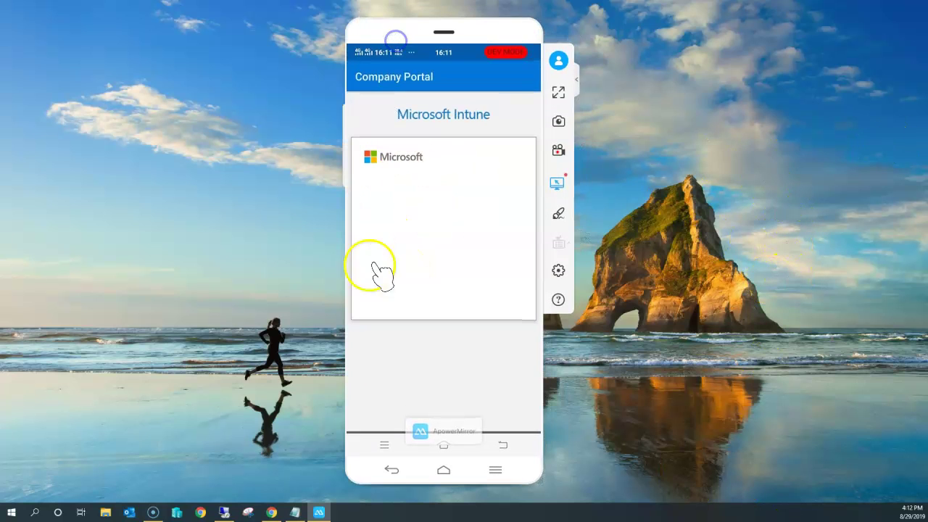
click(479, 266)
drag(481, 287, 435, 212)
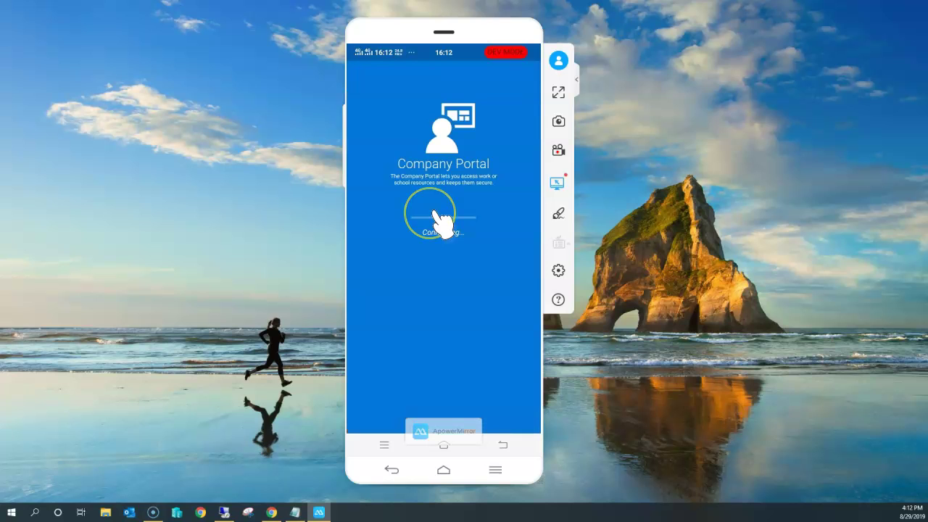
drag(479, 348, 445, 308)
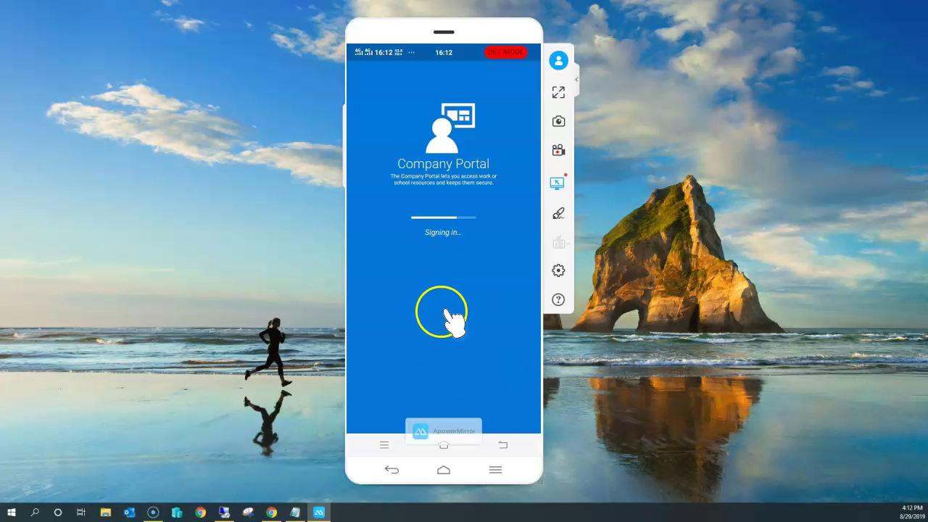
Step: Switch to the Azure portal, open Azure Active Directory and move the phone mirror window aside
click(272, 514)
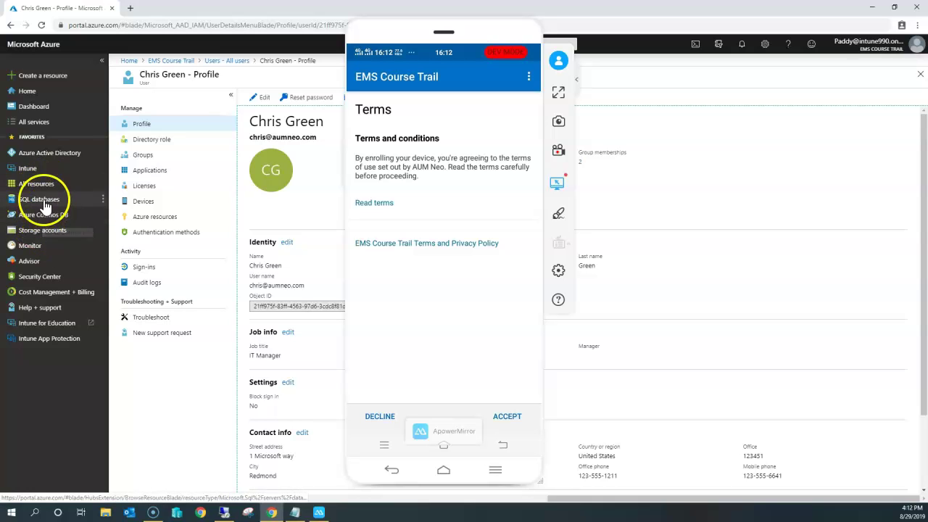
click(45, 154)
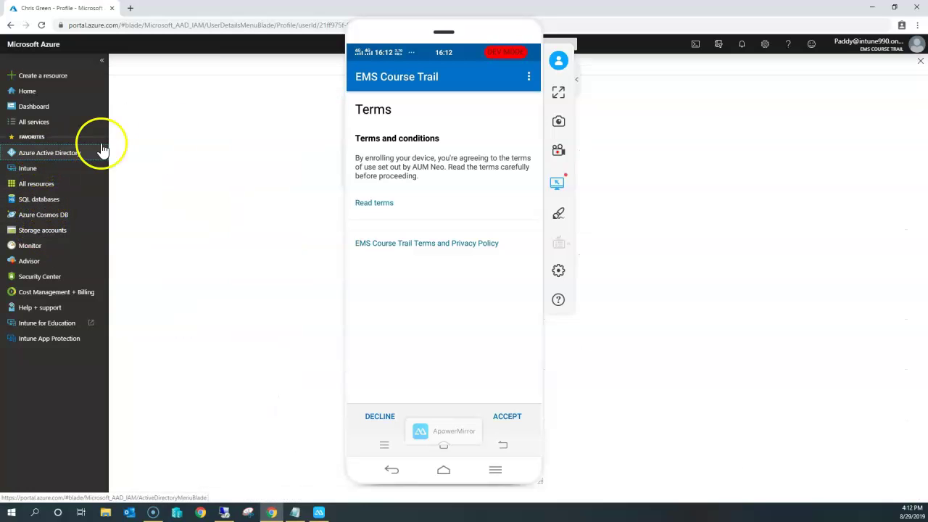
drag(421, 34, 534, 41)
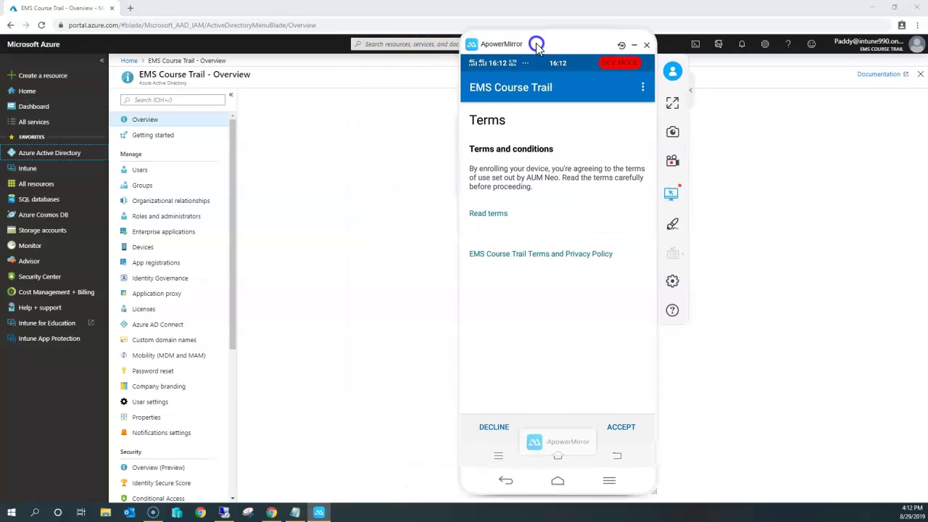
click(476, 170)
drag(477, 170, 532, 165)
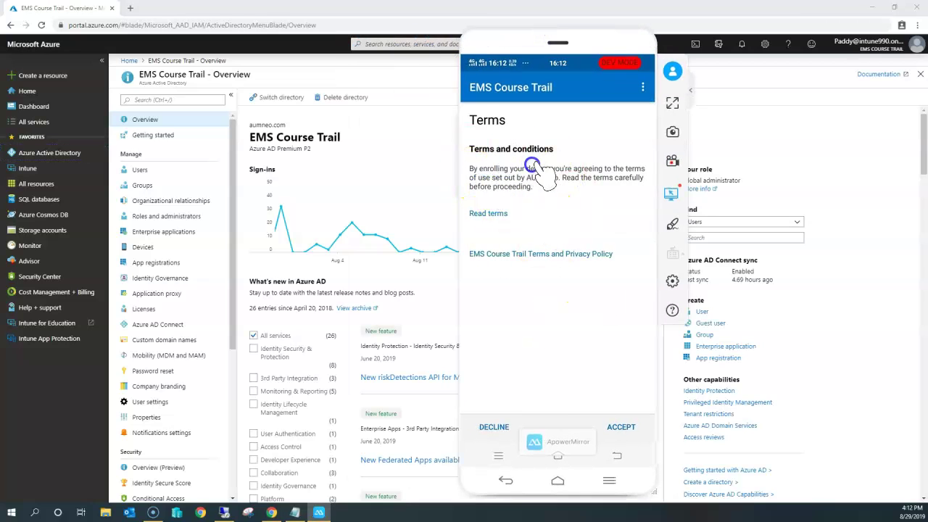
drag(519, 41, 680, 63)
Step: Open the list of all devices in Azure Active Directory
click(142, 171)
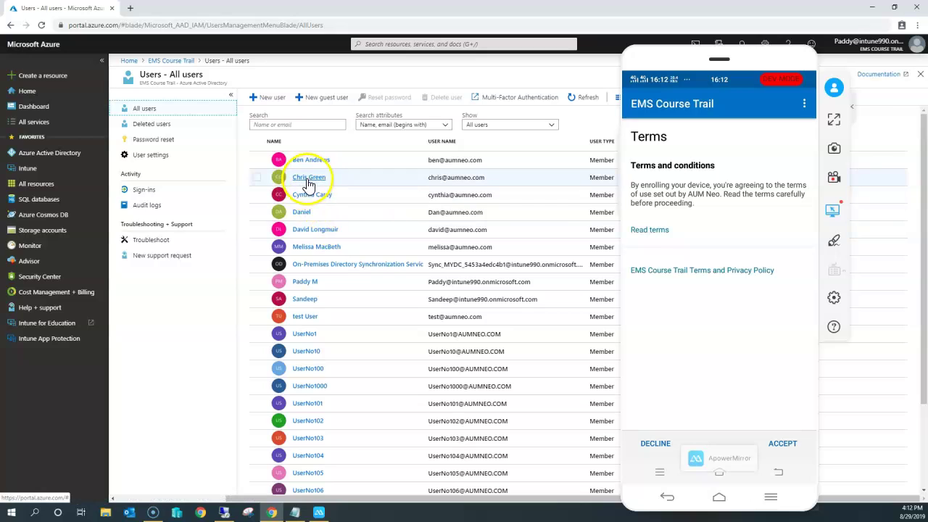
click(181, 60)
click(140, 249)
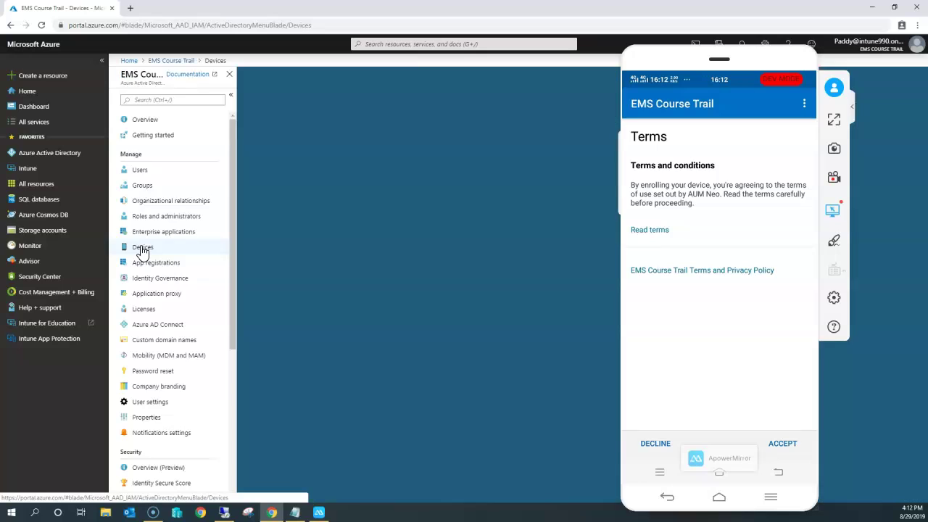
click(182, 246)
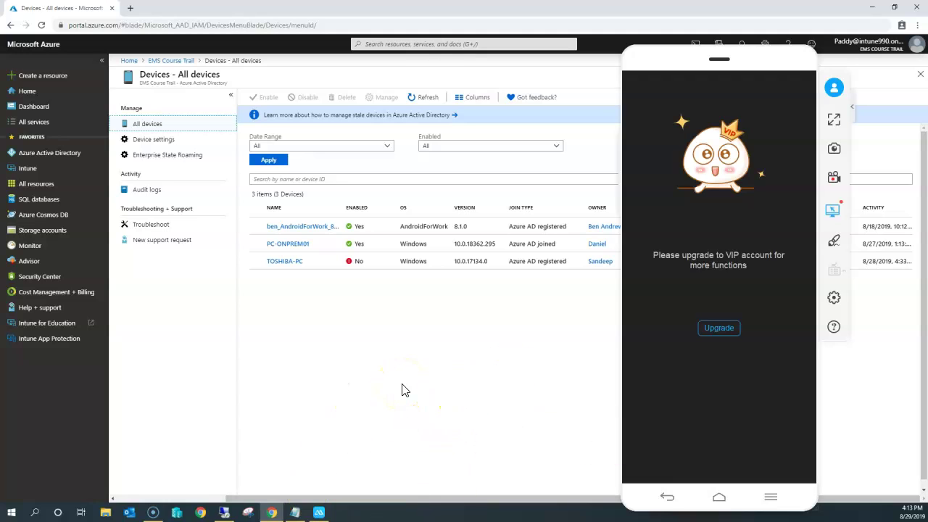
Step: Uncover the device list to check its MDM and compliance columns, and minimize the browser
drag(777, 66, 556, 367)
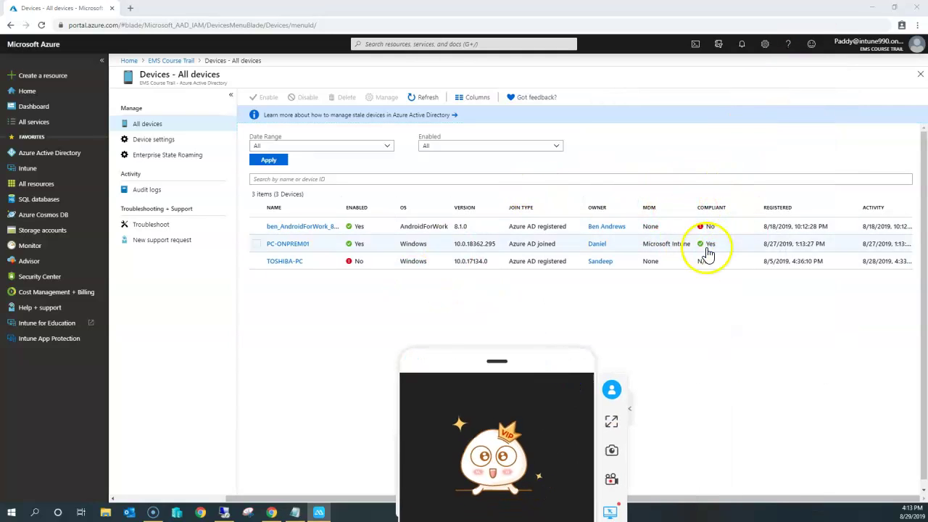
drag(469, 348, 593, 54)
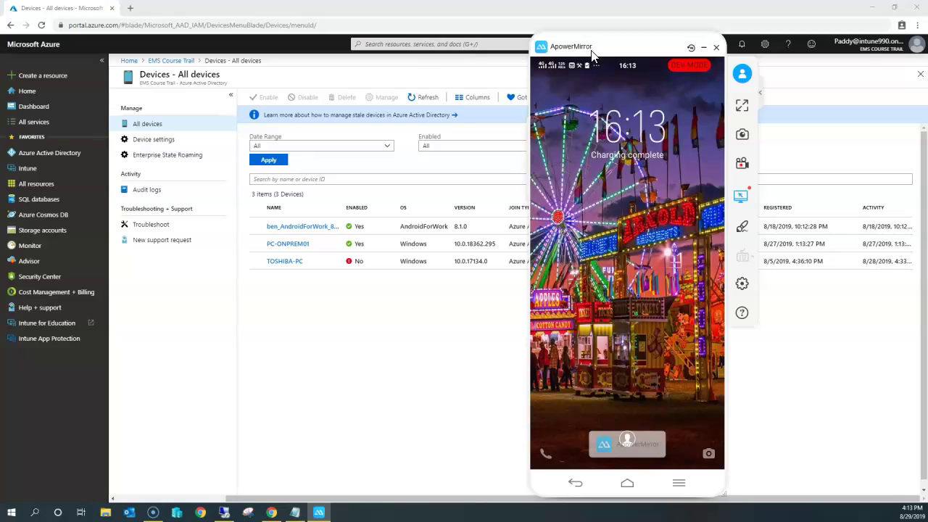
click(871, 13)
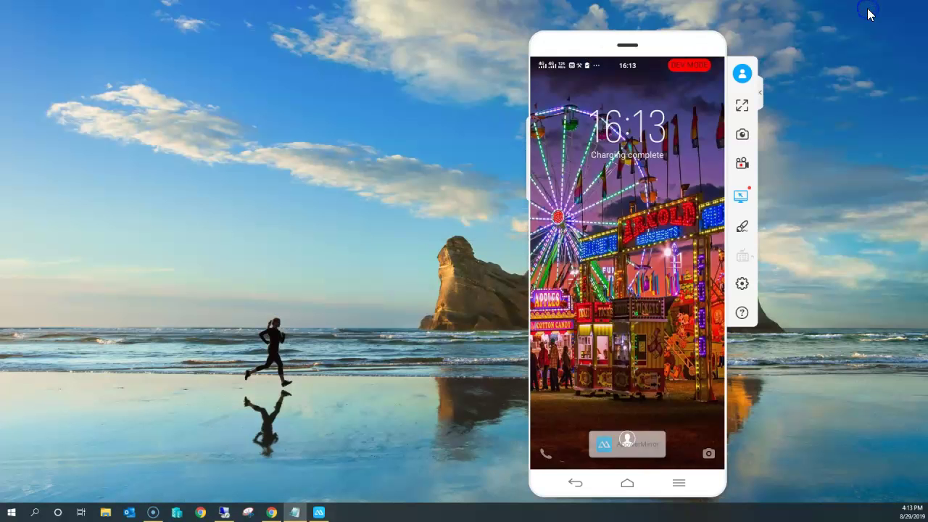
Step: Return to the Terms screen on the phone and accept the enrollment terms and conditions
click(609, 366)
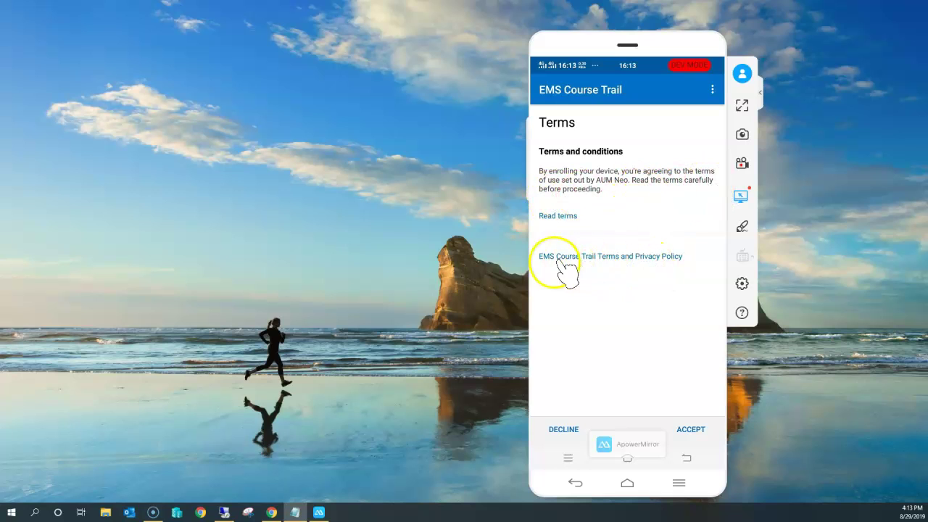
click(622, 258)
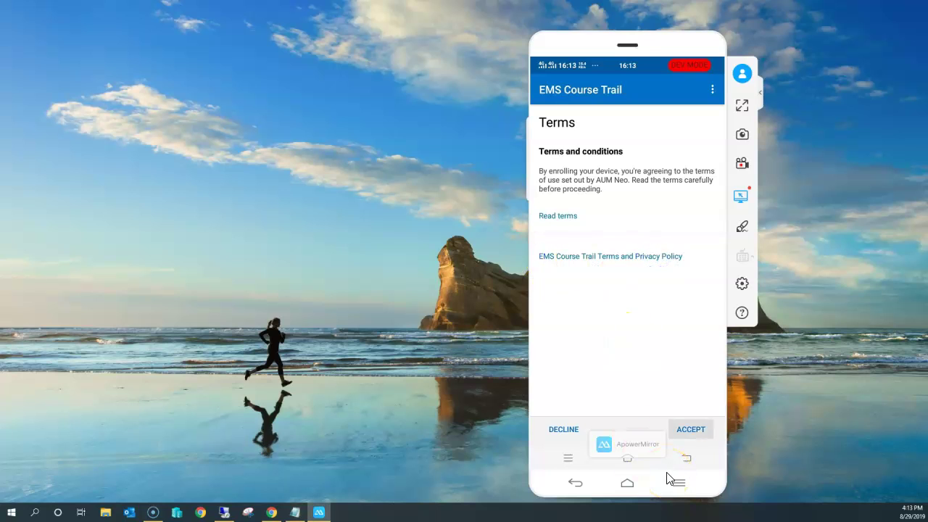
click(691, 429)
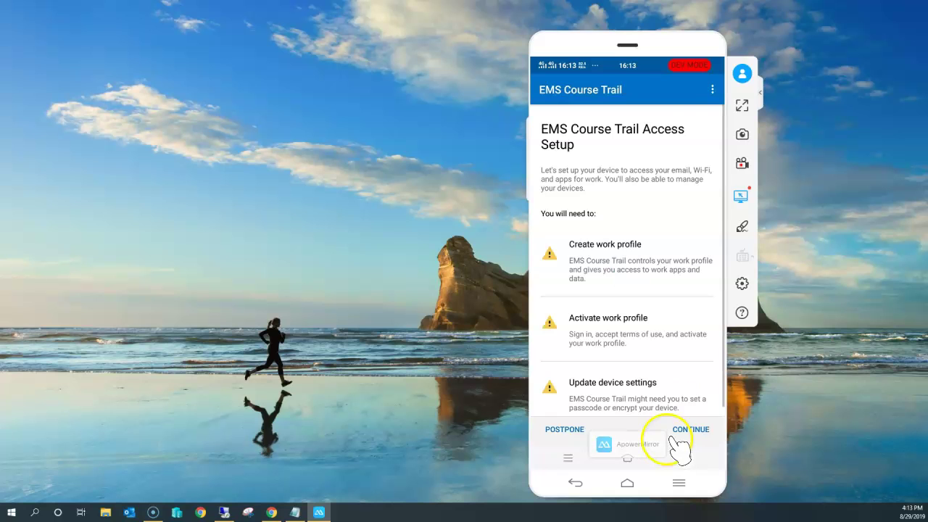
Step: Review the EMS Course Trail Access Setup checklist and continue to the privacy information
scroll(607, 326, down, 1)
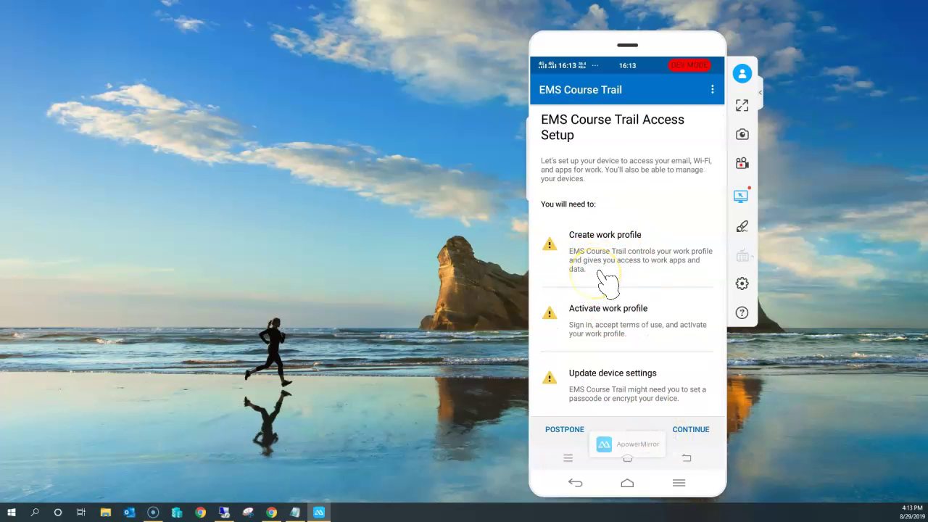
scroll(608, 281, up, 1)
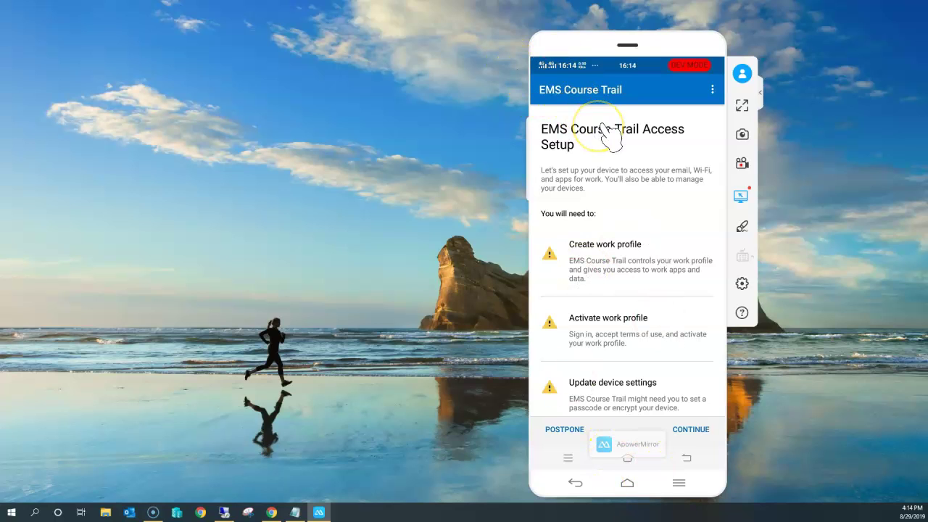
scroll(612, 138, down, 1)
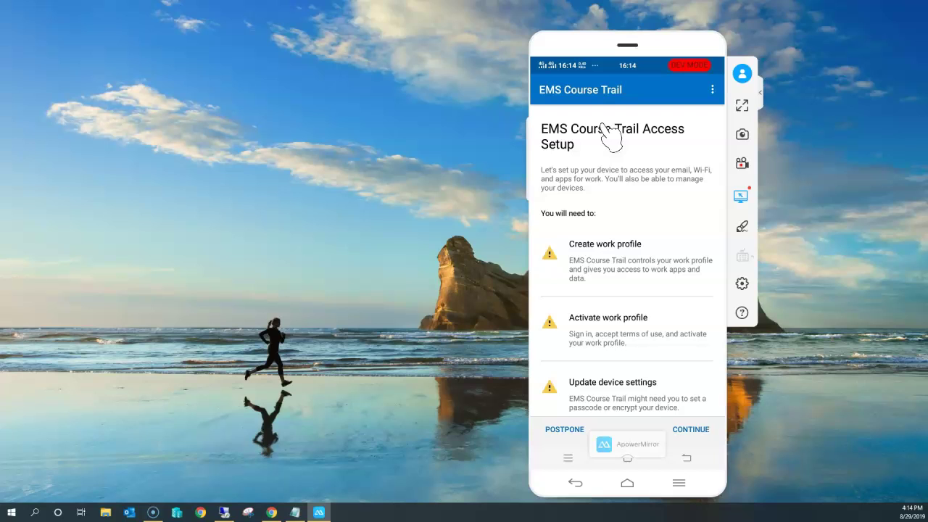
scroll(612, 138, down, 1)
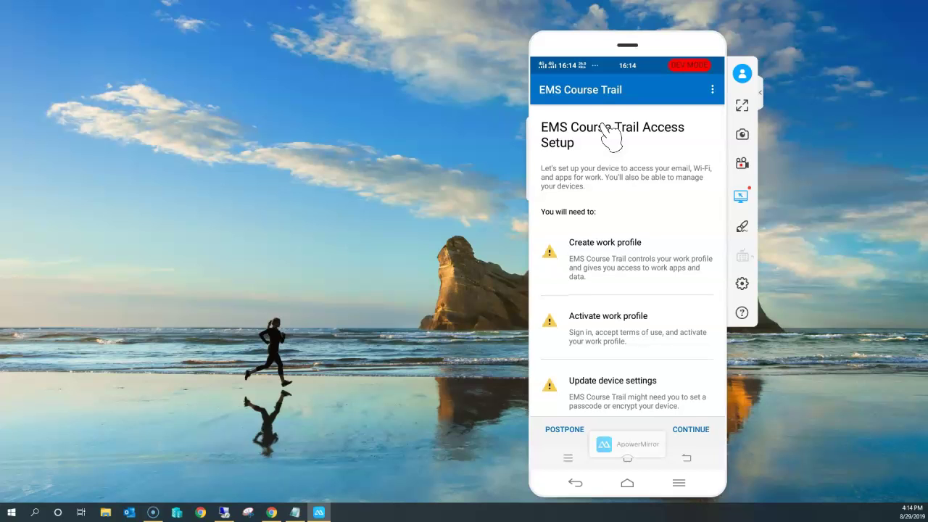
scroll(611, 136, down, 1)
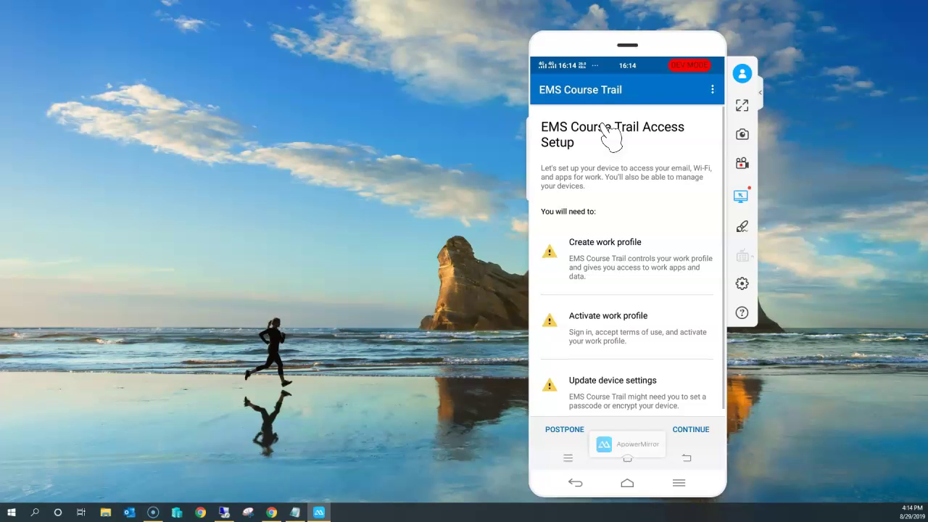
scroll(611, 137, down, 1)
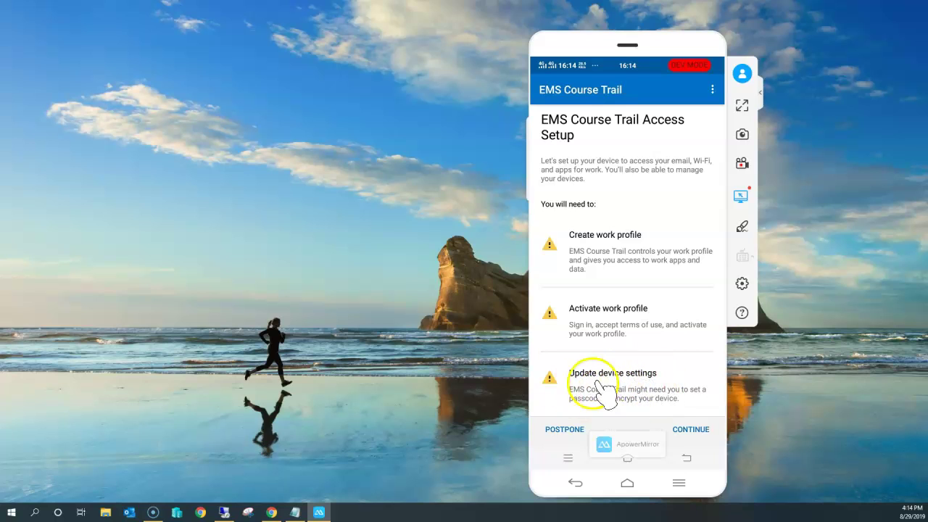
click(697, 429)
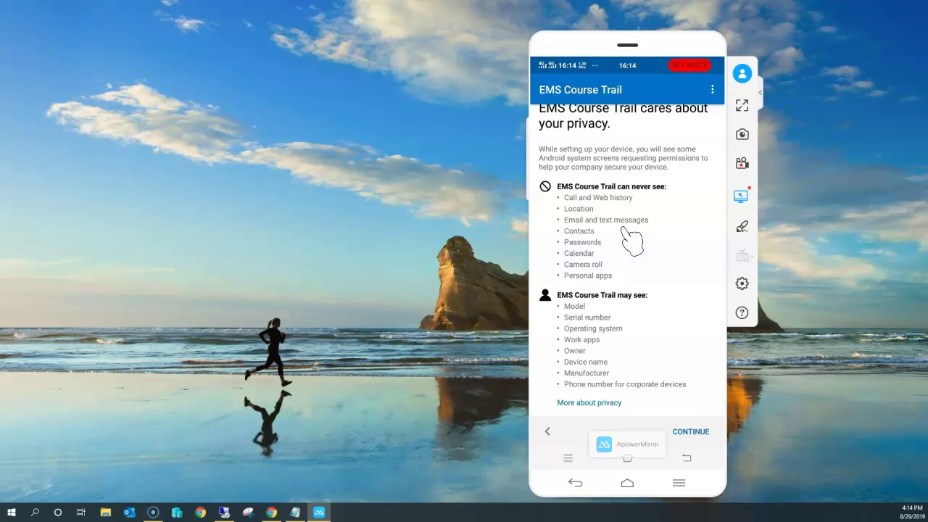
Step: Examine the privacy page's lists of what EMS Course Trail can never see and what it may see
scroll(631, 239, up, 1)
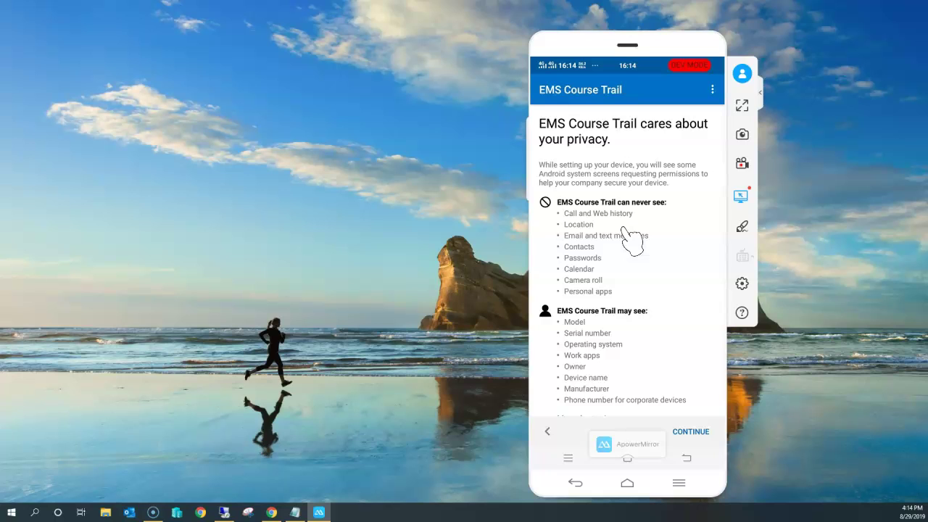
drag(631, 239, 584, 230)
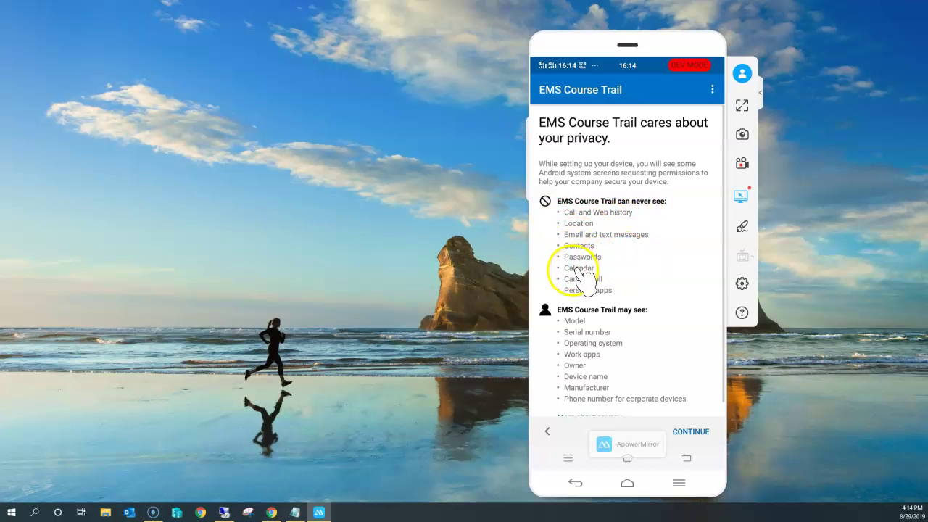
drag(582, 279, 618, 297)
scroll(618, 297, down, 1)
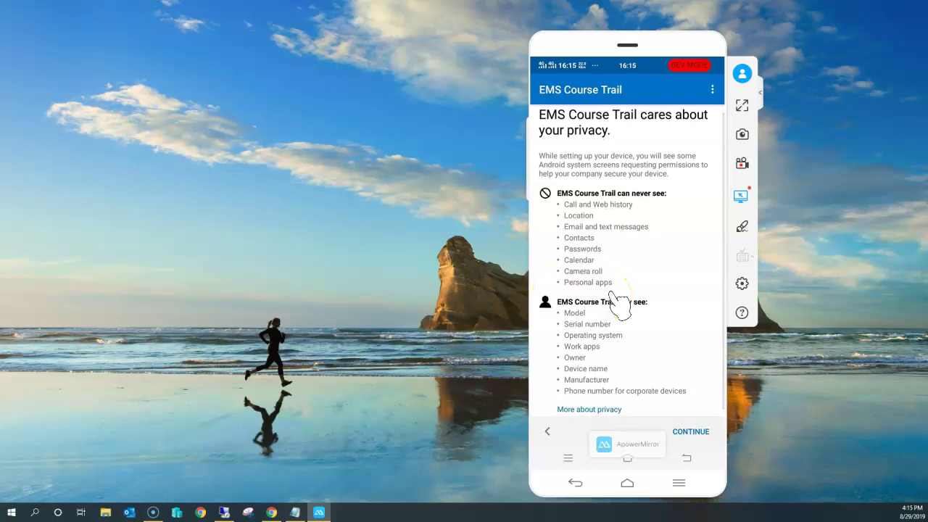
drag(620, 304, 587, 350)
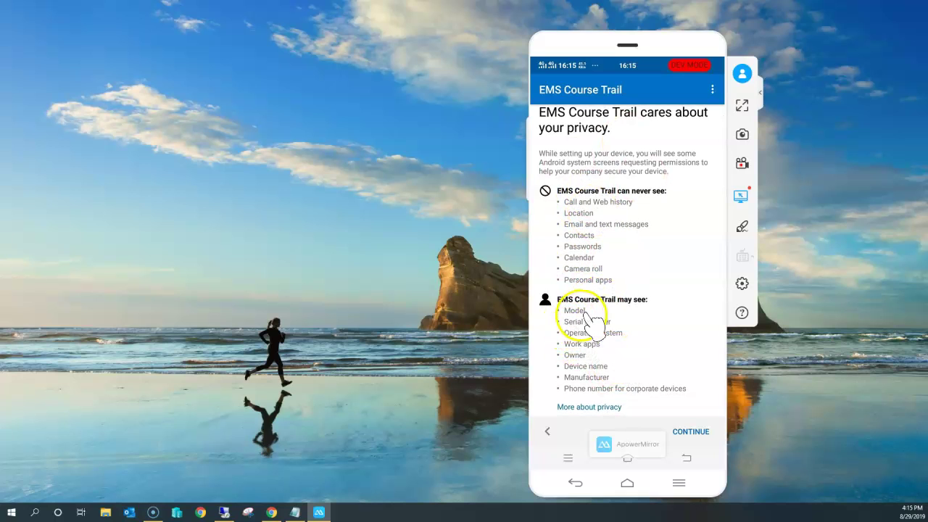
scroll(593, 330, down, 1)
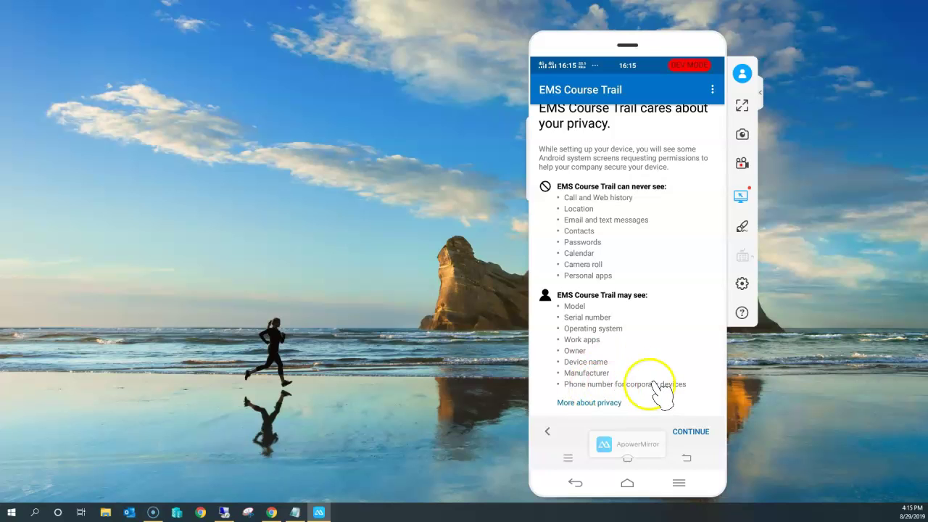
scroll(600, 304, down, 1)
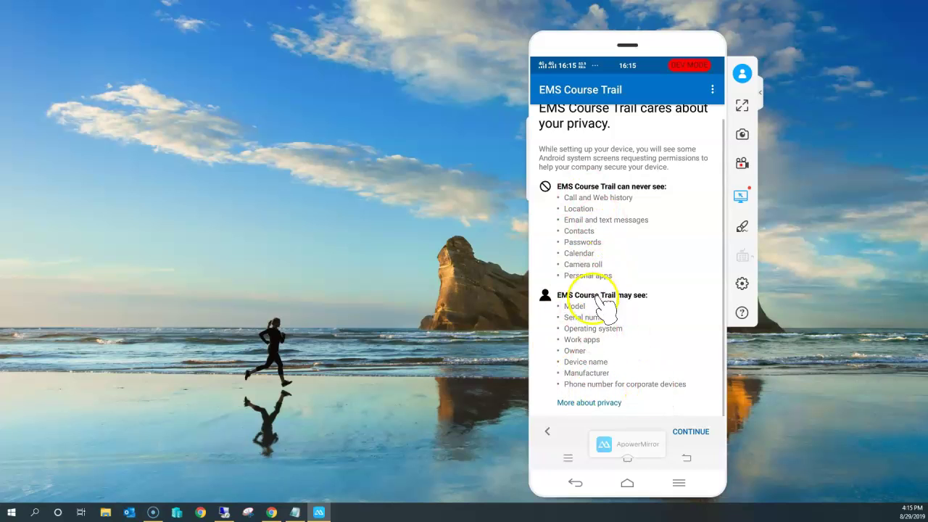
drag(600, 305, 602, 320)
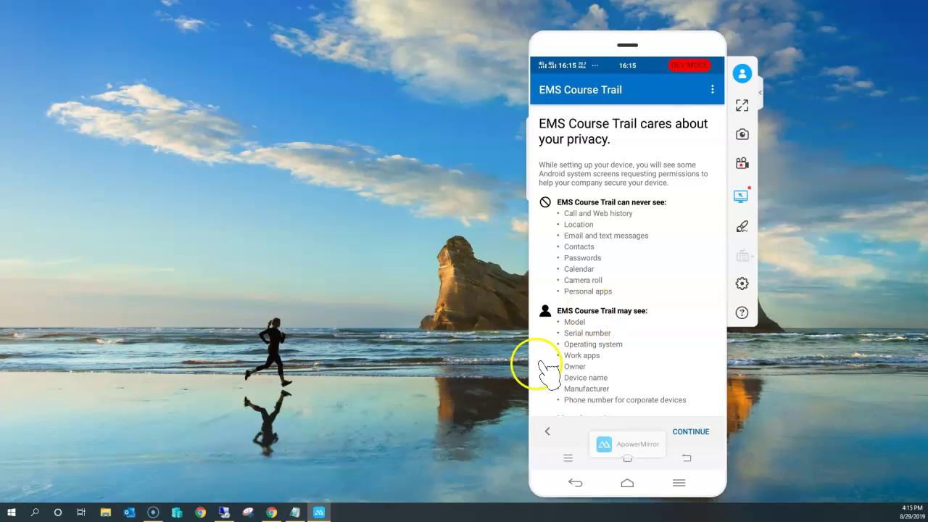
drag(543, 369, 543, 342)
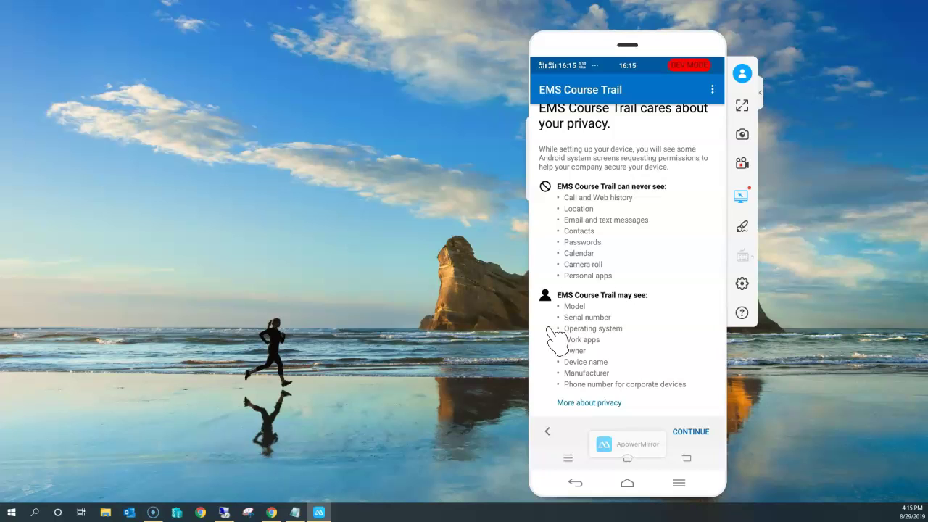
mouse_move(639, 330)
mouse_down()
mouse_move(663, 238)
mouse_move(648, 324)
mouse_up()
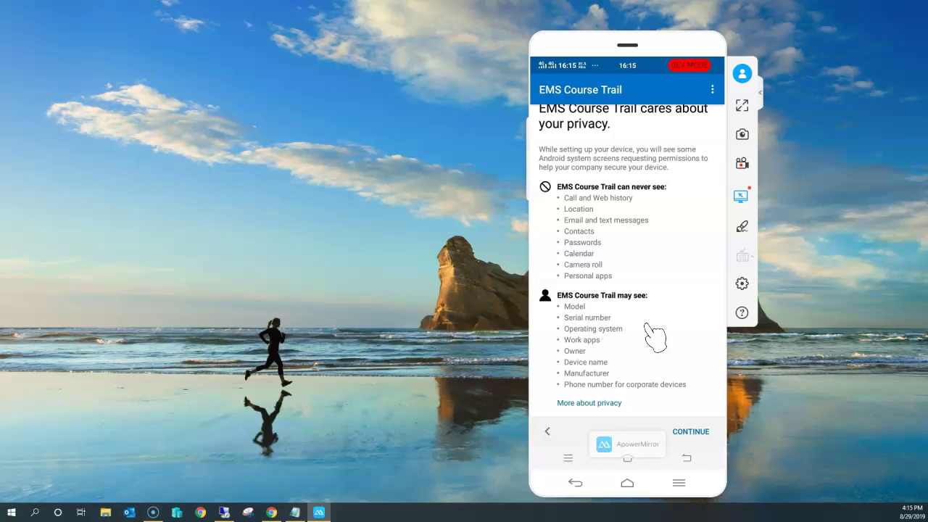
Step: Continue past the privacy information and the What's next page to start setting up the work profile on the phone
drag(622, 253, 602, 201)
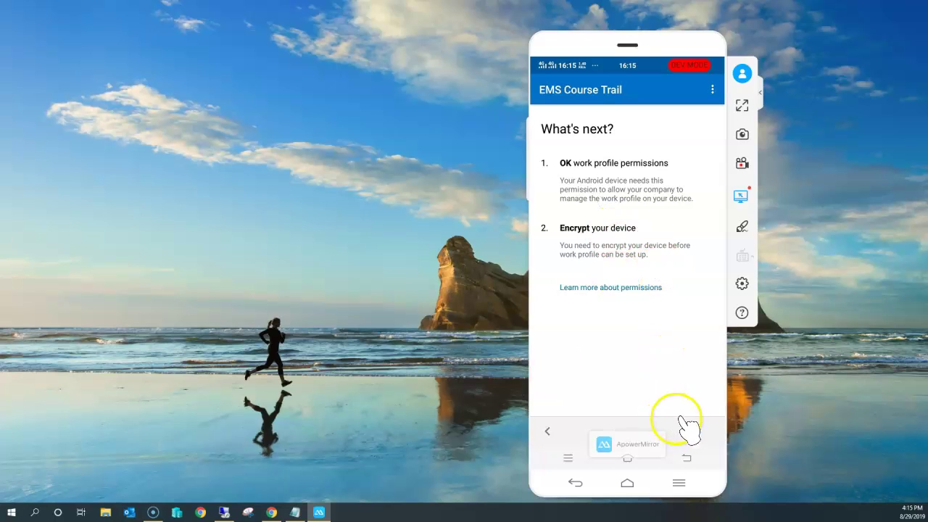
click(697, 435)
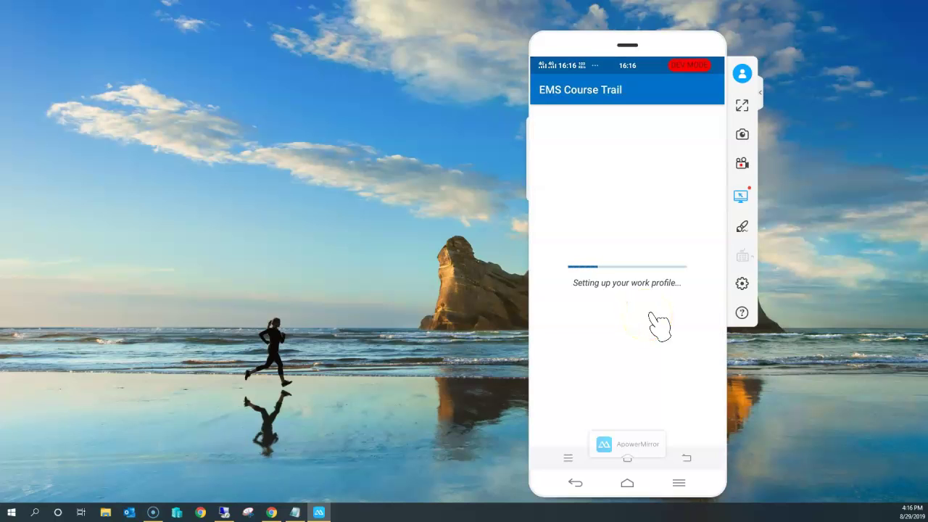
click(659, 259)
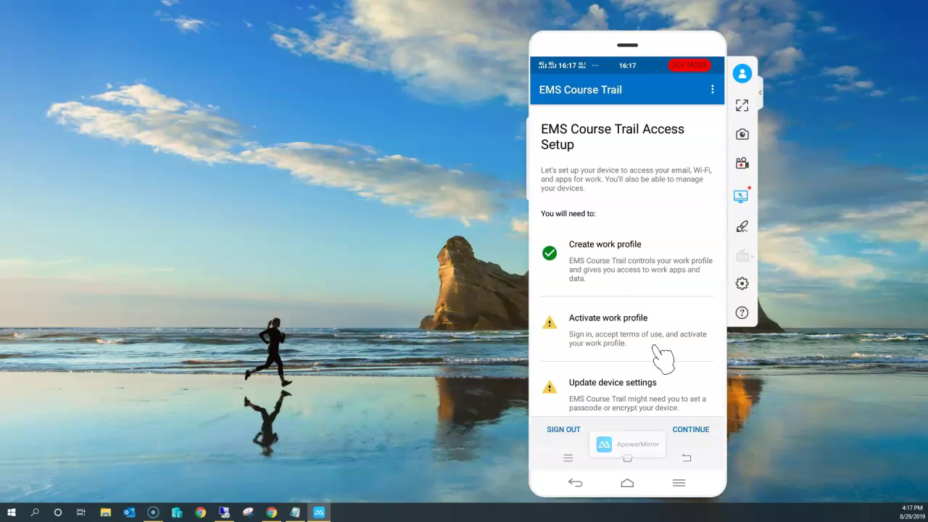
Step: Review the remaining Access Setup items and continue with activating the work profile until the device category choice
scroll(662, 355, down, 1)
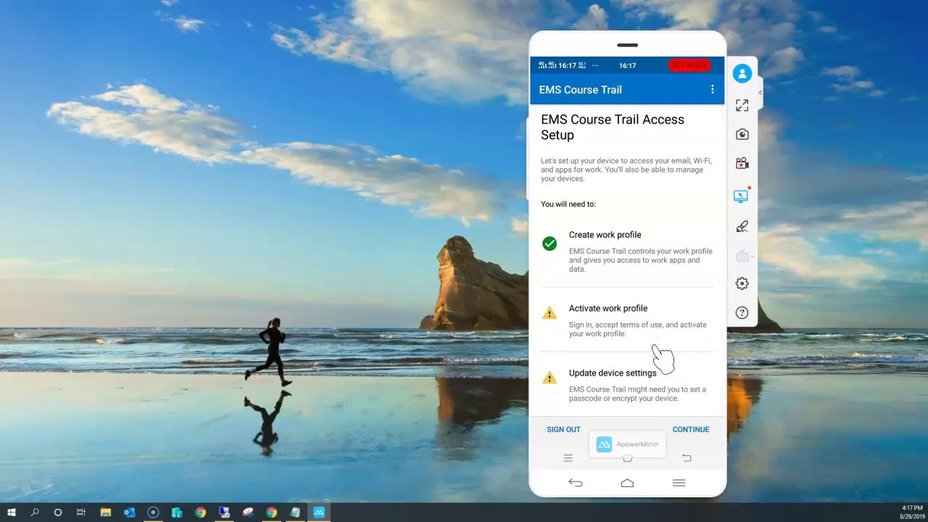
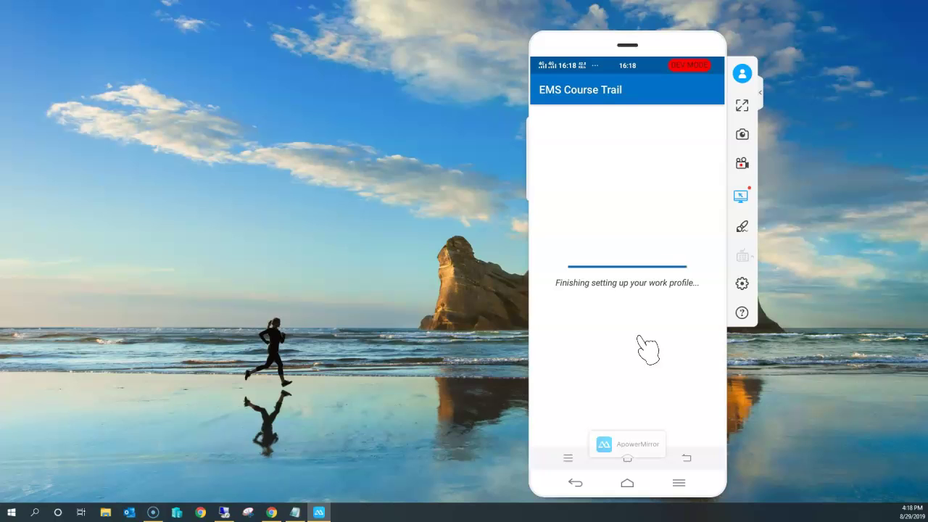
click(479, 307)
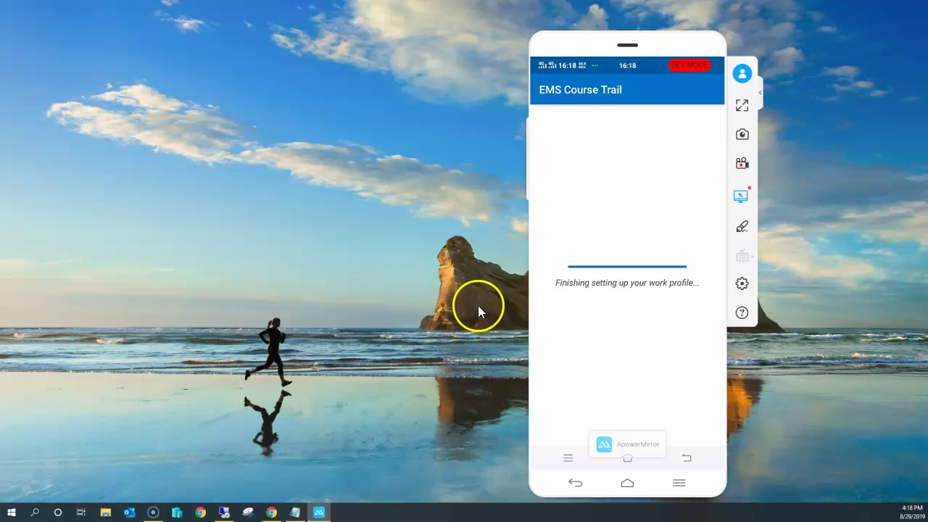
click(668, 264)
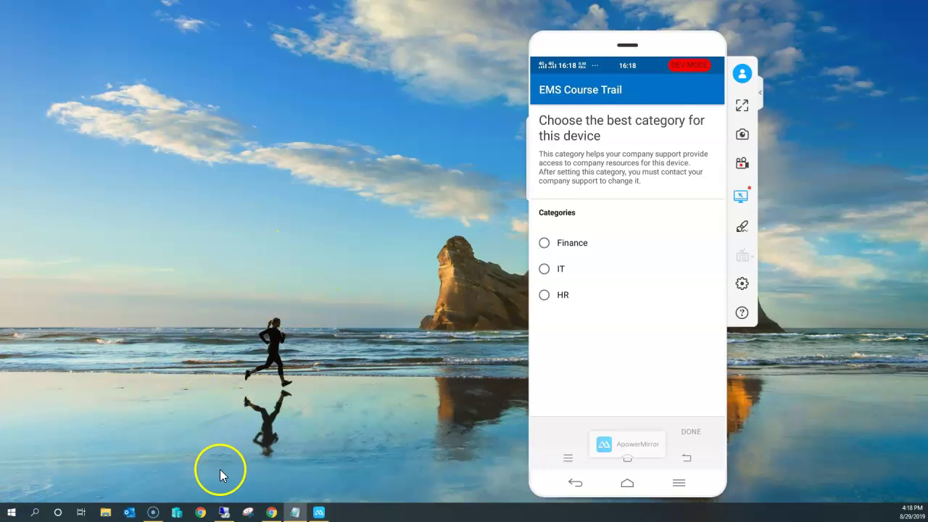
Step: Switch to the Azure portal and check the device categories defined for Intune device enrollment
click(270, 512)
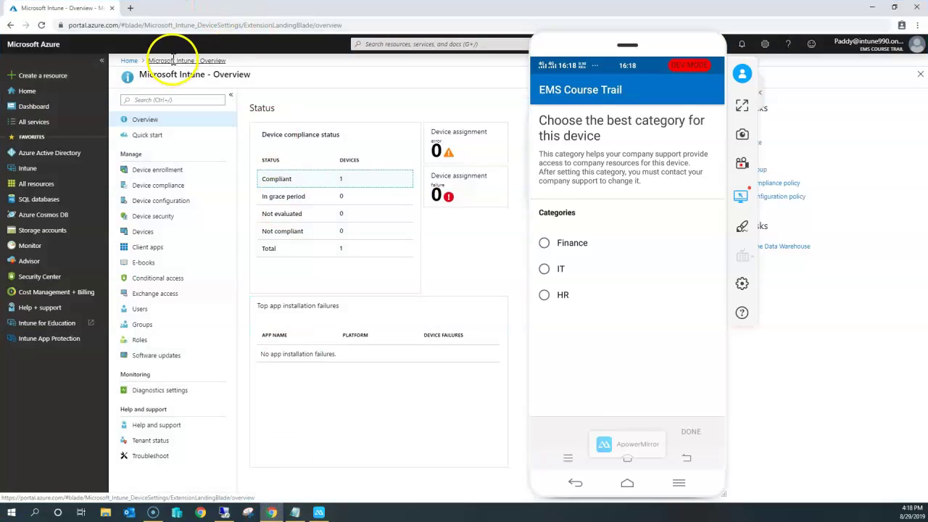
click(148, 171)
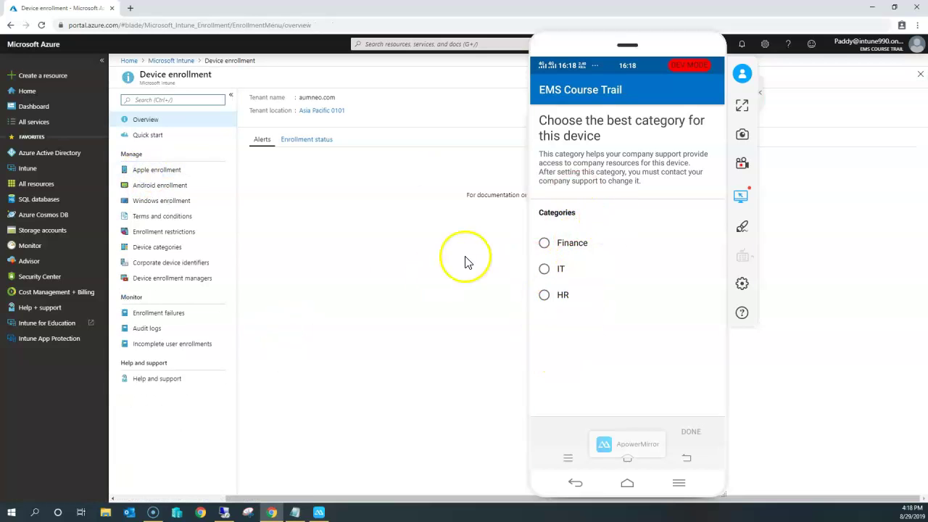
click(161, 247)
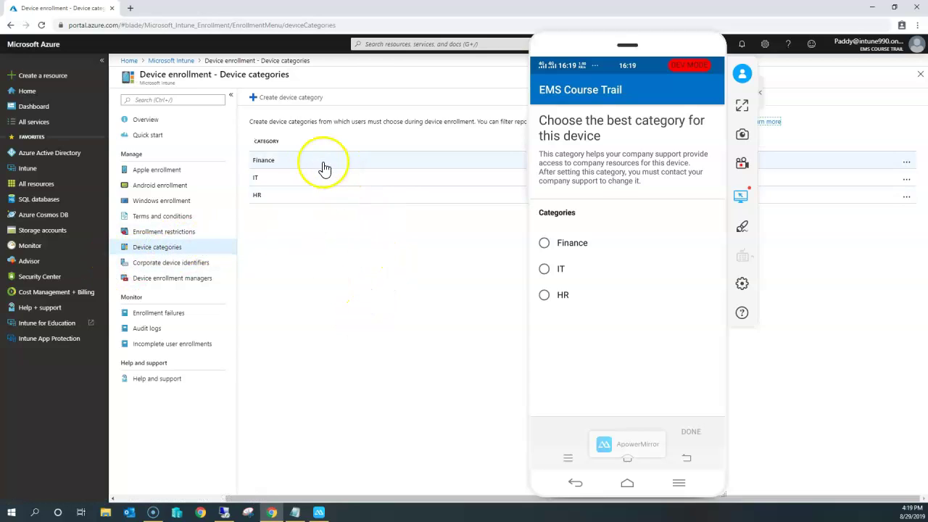
click(286, 161)
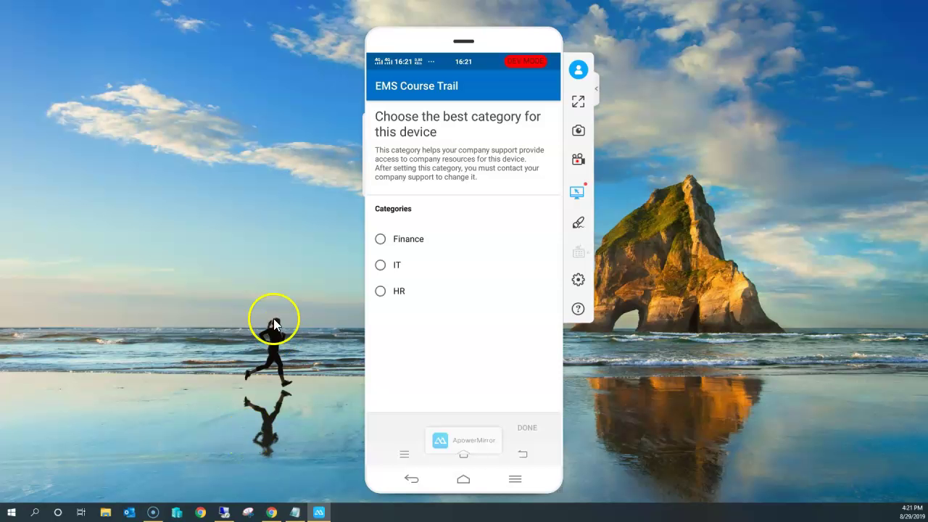
Step: Set the phone's device category to Finance and finish the category choice
click(406, 246)
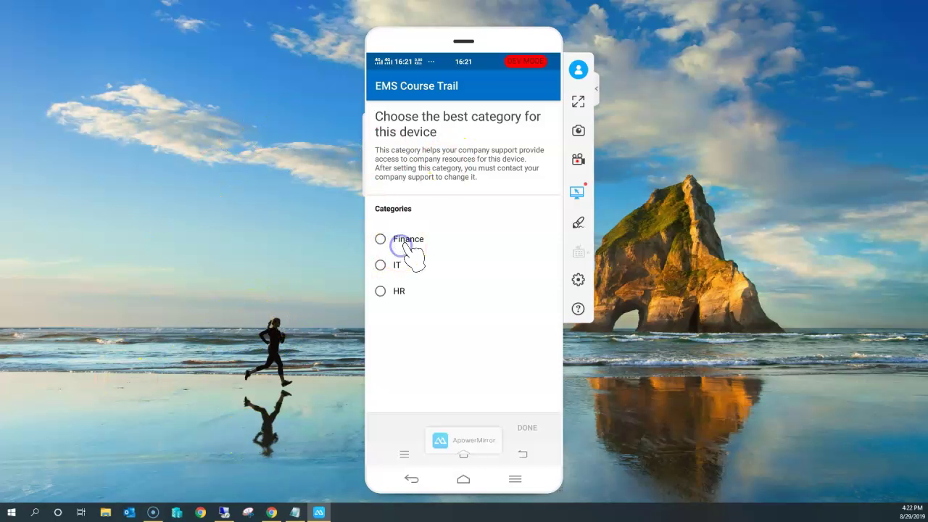
click(381, 240)
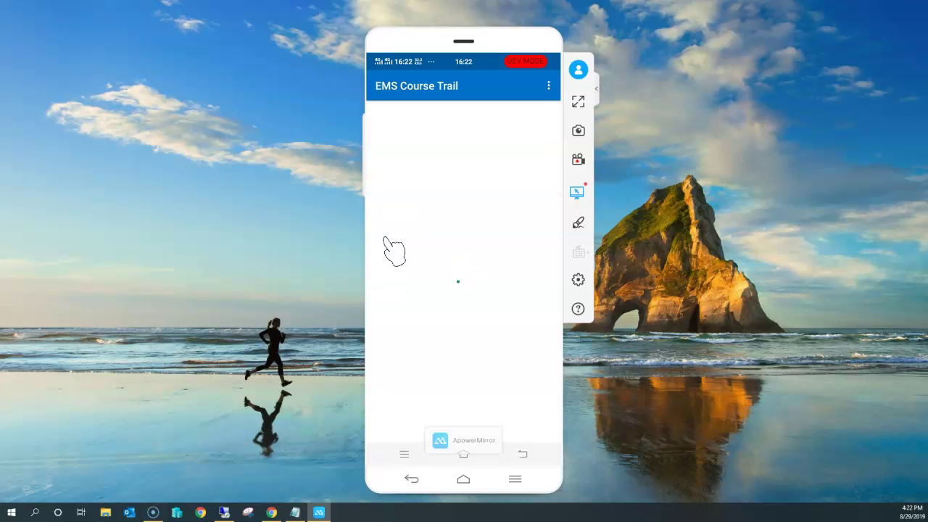
Step: Sync the phone with the company's security policy from the Company Portal settings
drag(441, 42, 428, 22)
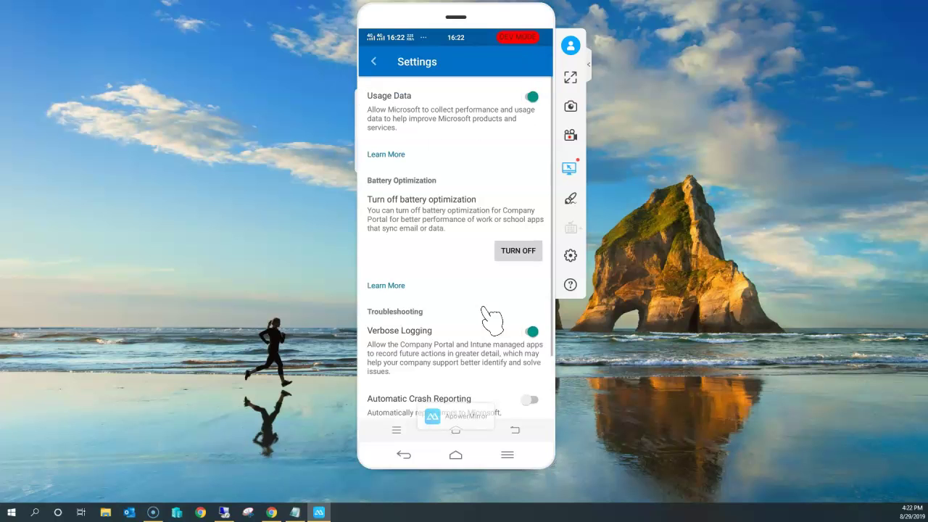
click(491, 319)
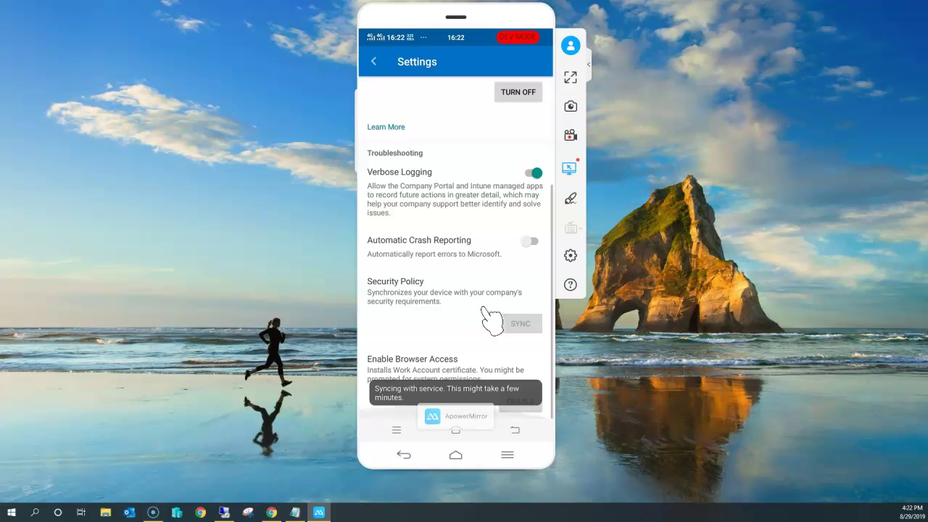
drag(428, 123, 410, 66)
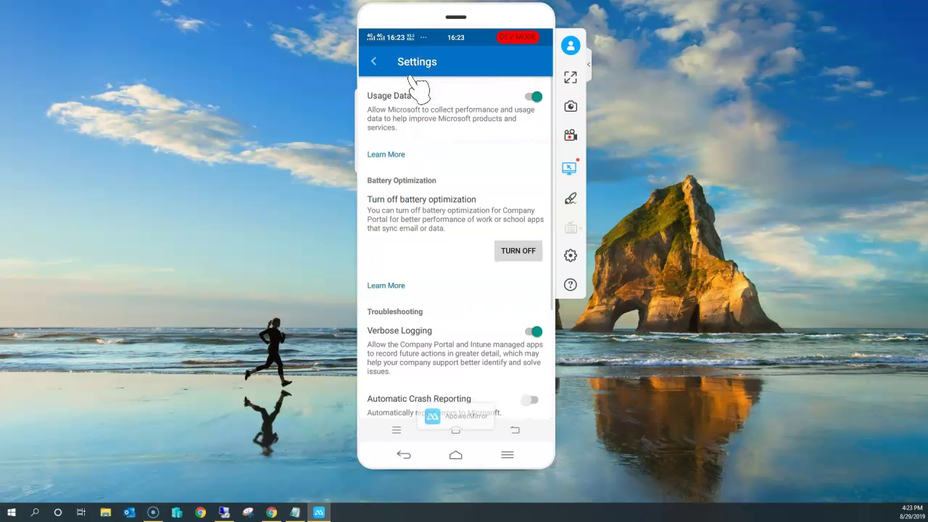
Step: Leave the Company Portal settings and check the Contact IT information
right_click(414, 83)
click(377, 101)
drag(377, 101, 410, 332)
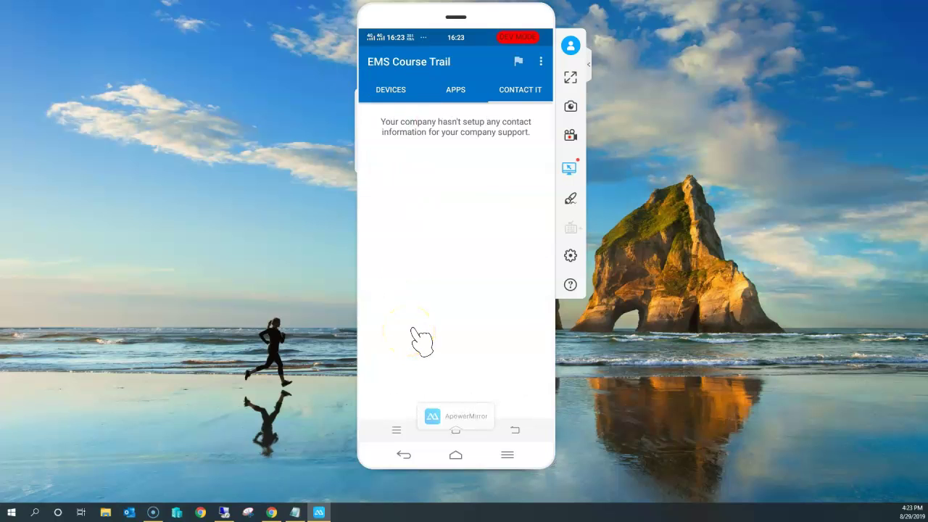
Step: Return to the phone's home screen, open the app list and compare the Personal apps with the Work apps
right_click(421, 339)
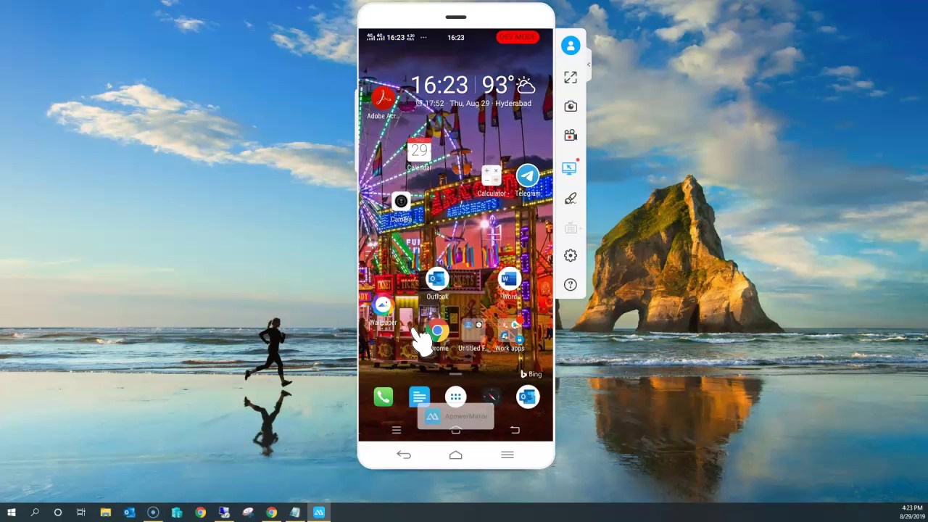
scroll(421, 339, down, 2)
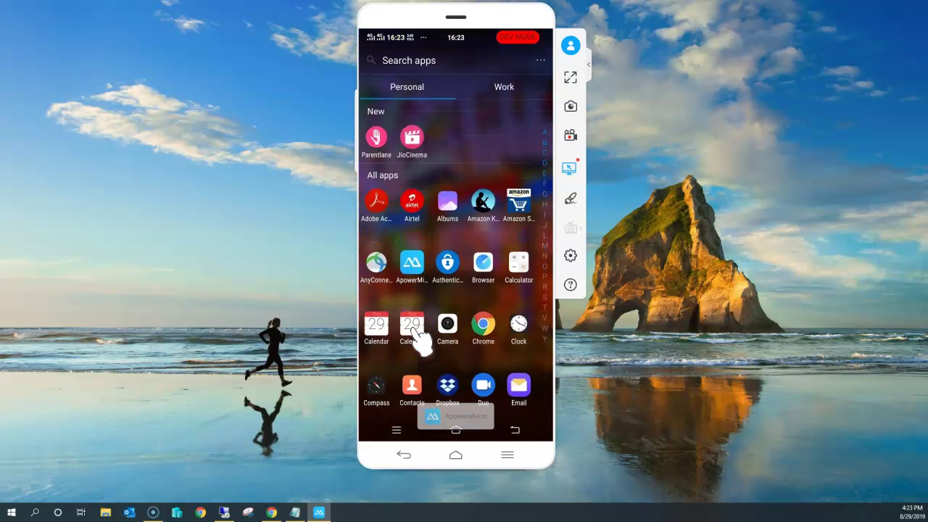
mouse_move(342, 103)
mouse_down()
mouse_move(445, 56)
mouse_move(451, 82)
mouse_move(443, 86)
mouse_up()
click(294, 115)
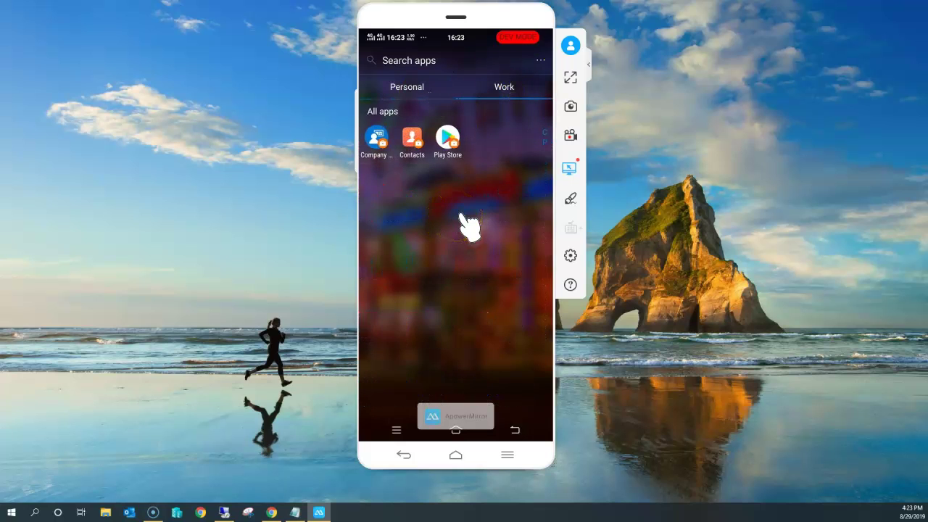
click(405, 86)
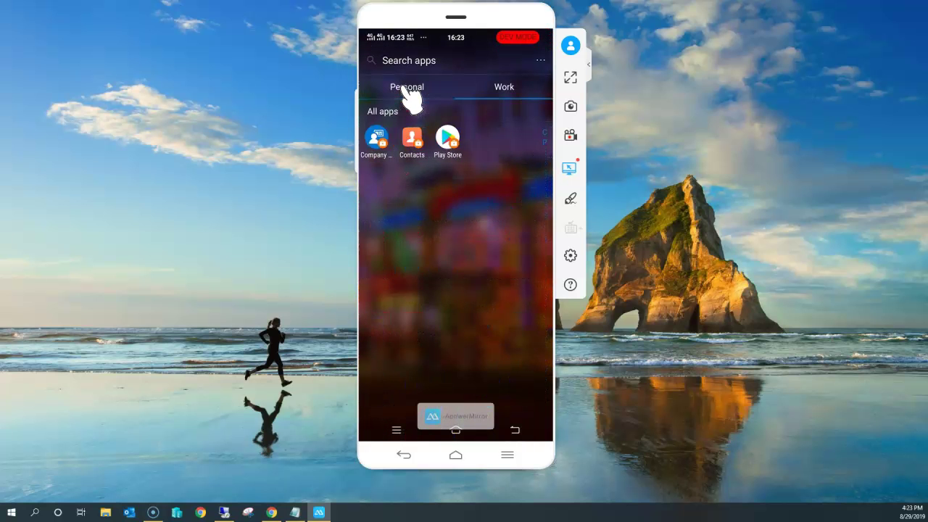
click(423, 184)
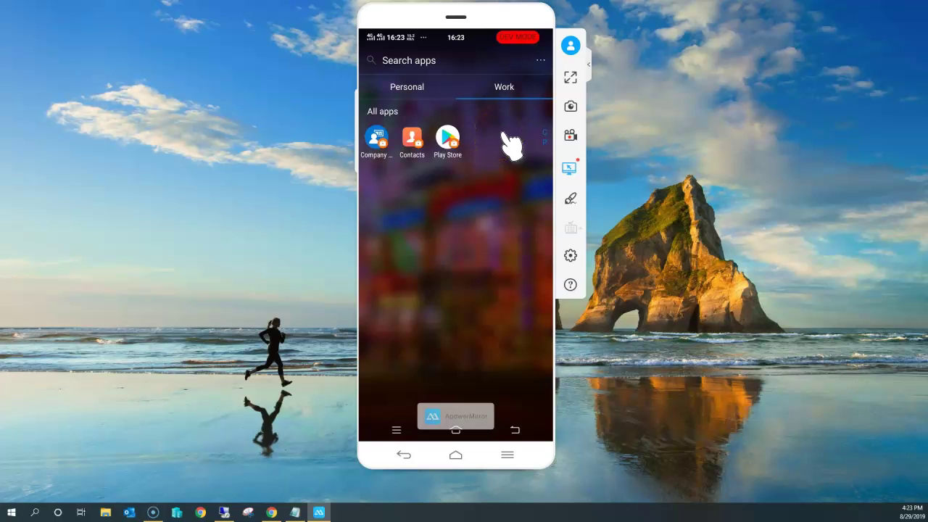
drag(477, 138, 462, 263)
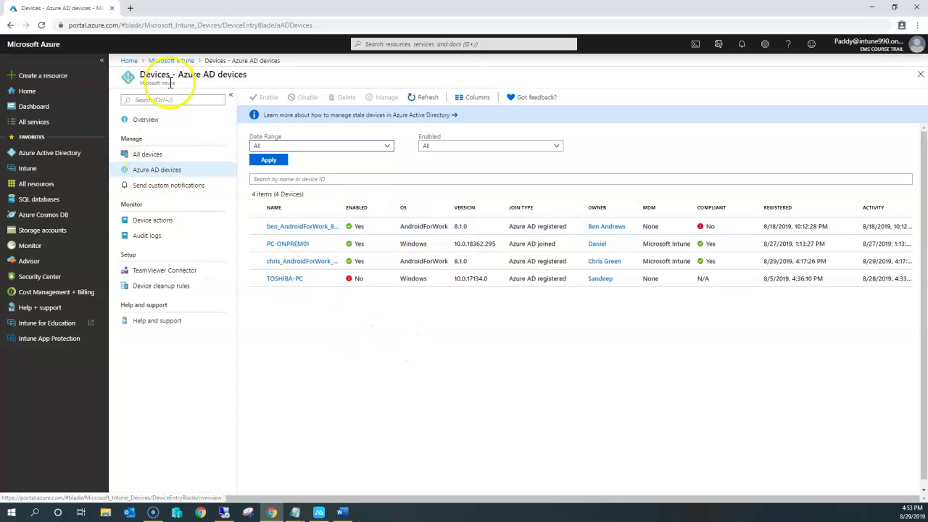
click(179, 61)
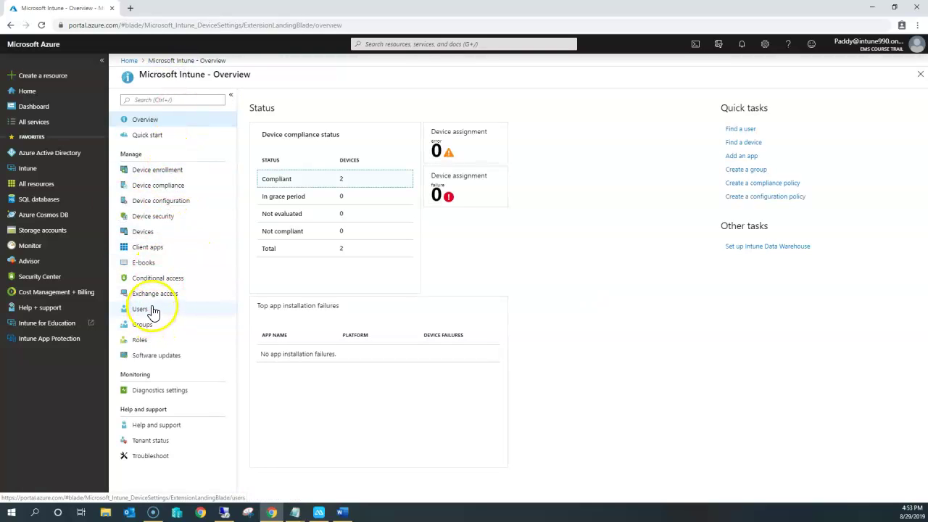
click(139, 231)
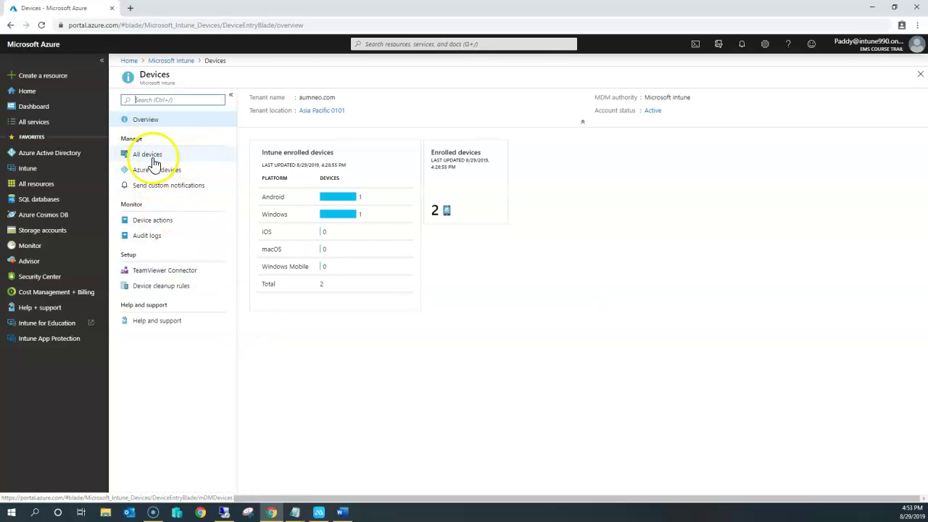
click(154, 158)
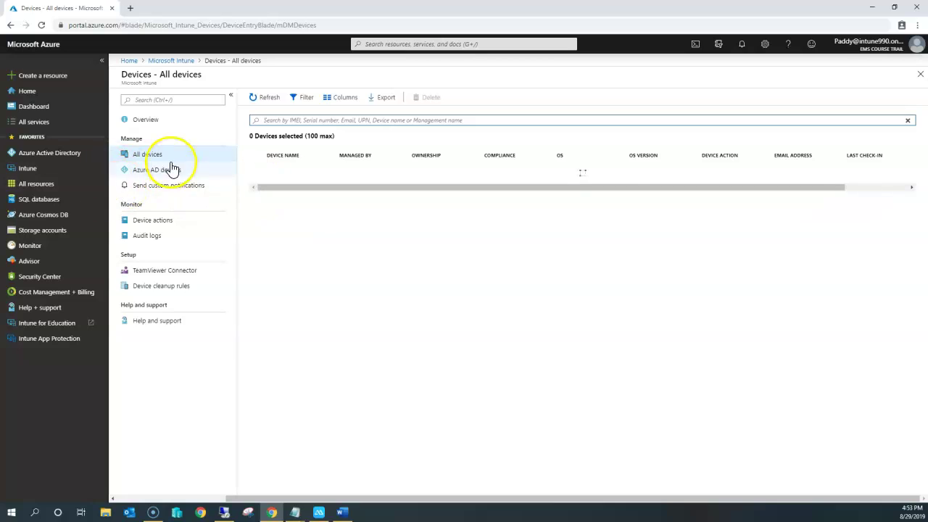
click(153, 170)
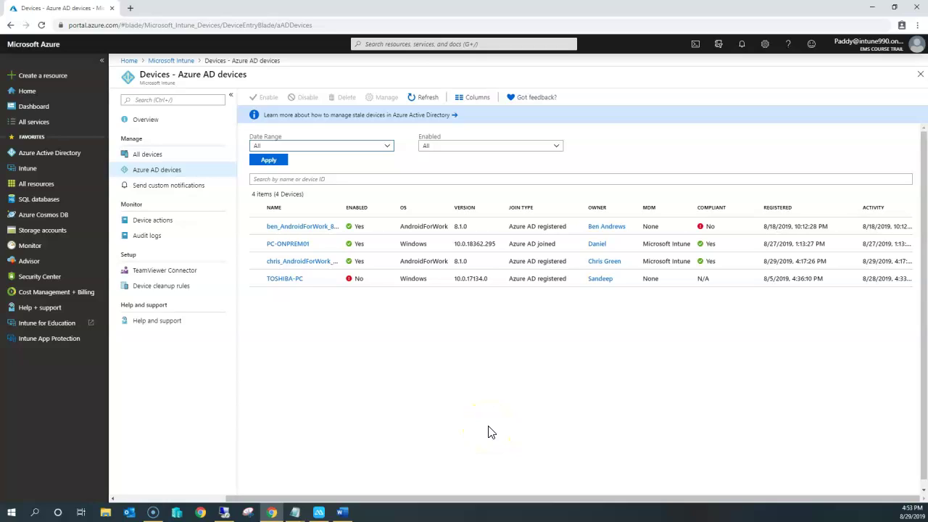
Step: Examine the AndroidForWork device registered on 8/29/2019, including its OS version, join type, MDM and compliance entries
drag(257, 263, 459, 269)
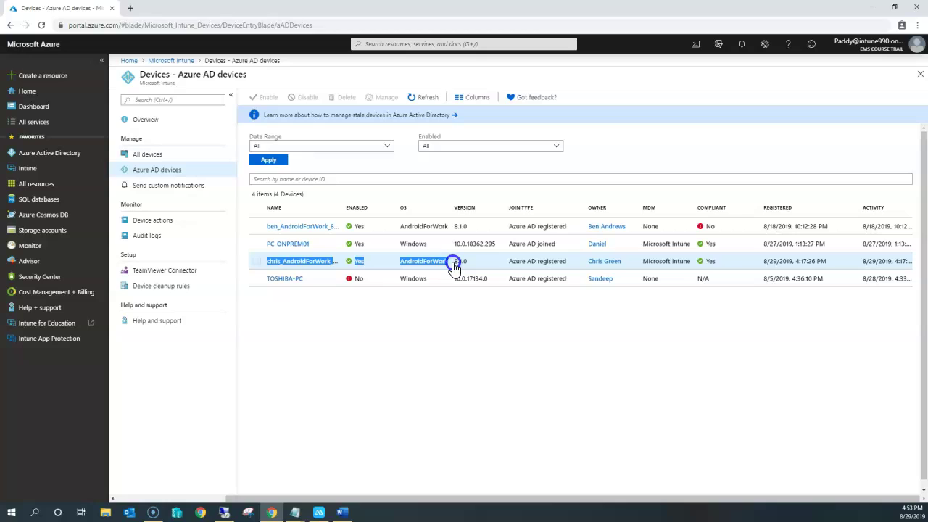
click(498, 404)
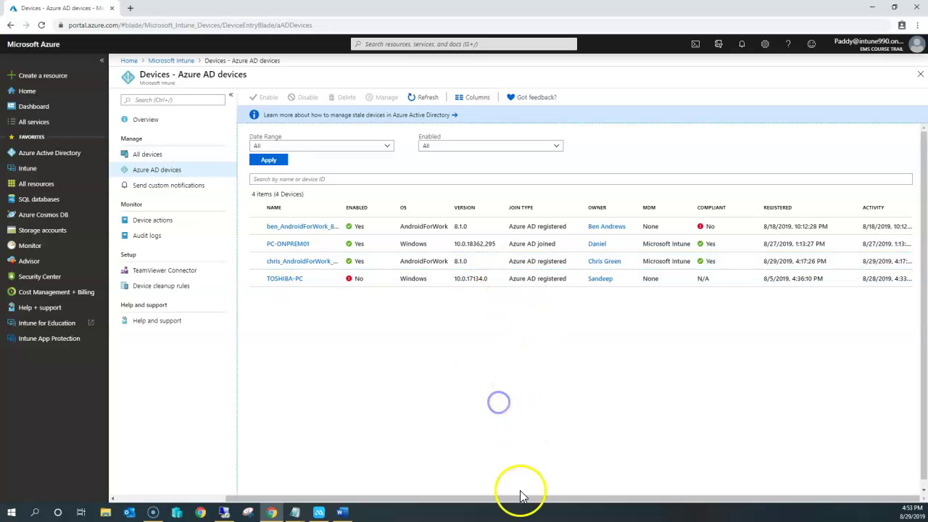
drag(463, 263, 718, 271)
click(728, 357)
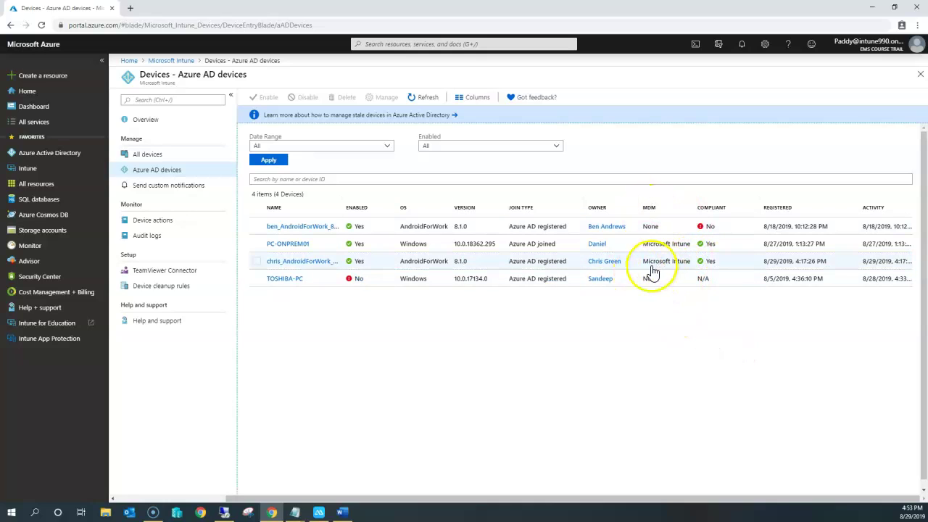
Step: Show all Intune-managed devices and open the overview of the Android (Work Profile) device
click(149, 154)
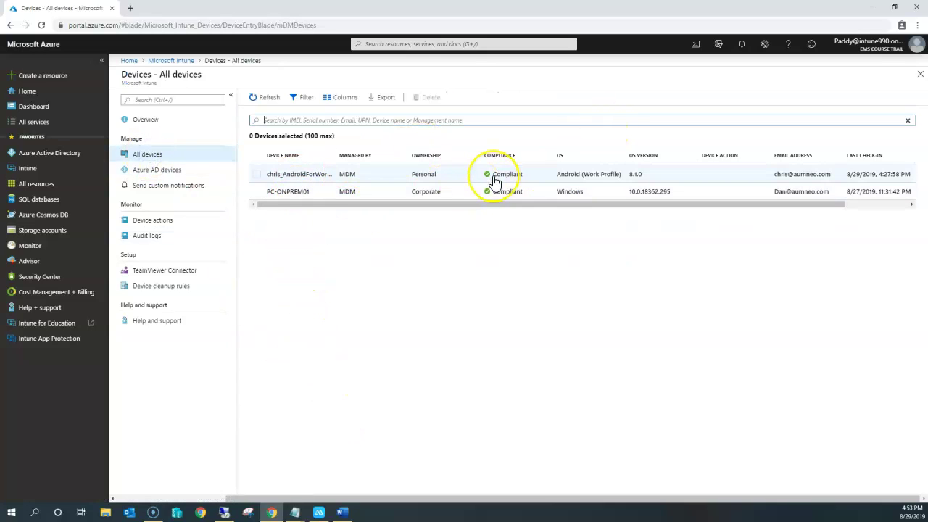
click(430, 177)
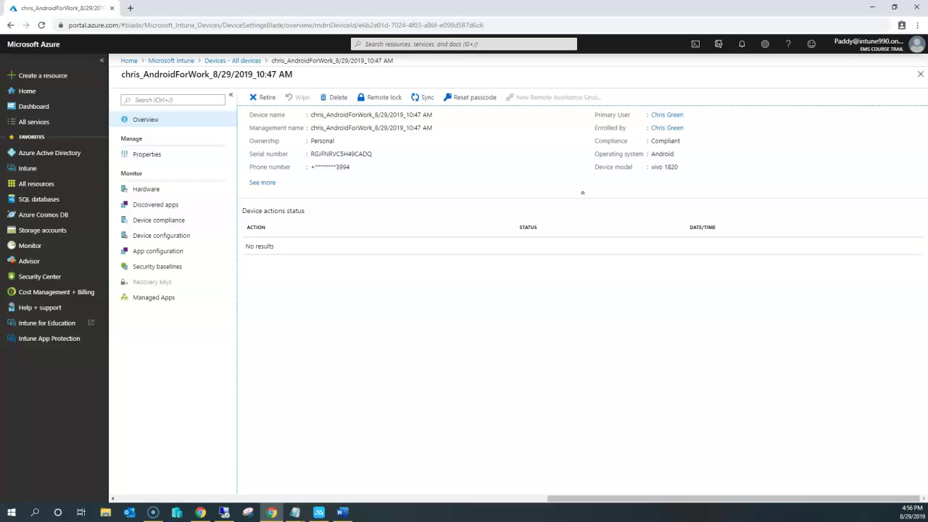
Step: Start a remote sync of the Android work profile device from its overview and confirm it
key(alt+Tab)
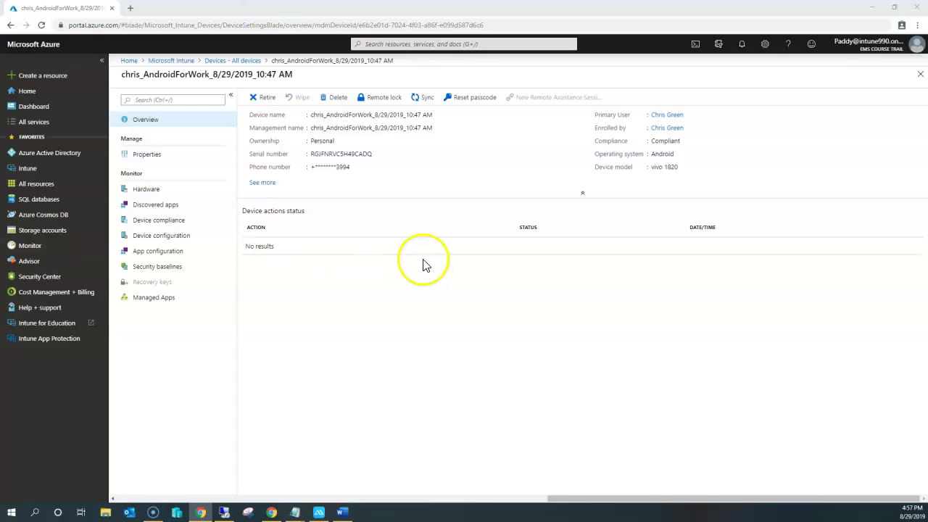
click(425, 99)
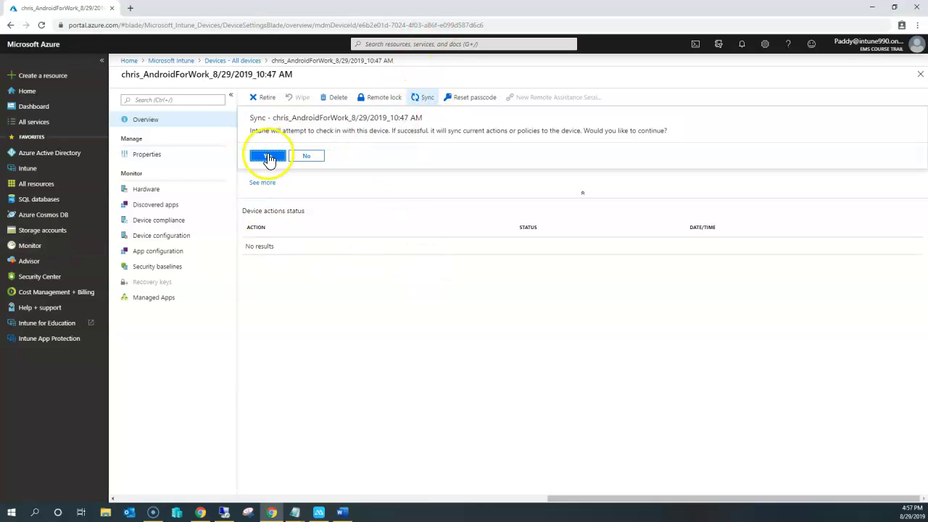
click(265, 157)
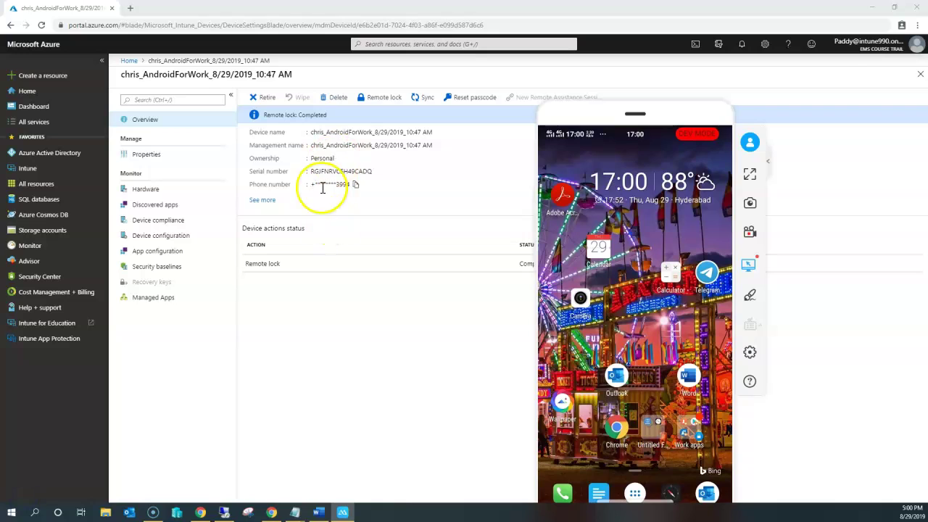
Step: Start another sync of the Android work profile device and issue a remote lock for it, confirming both actions
click(417, 98)
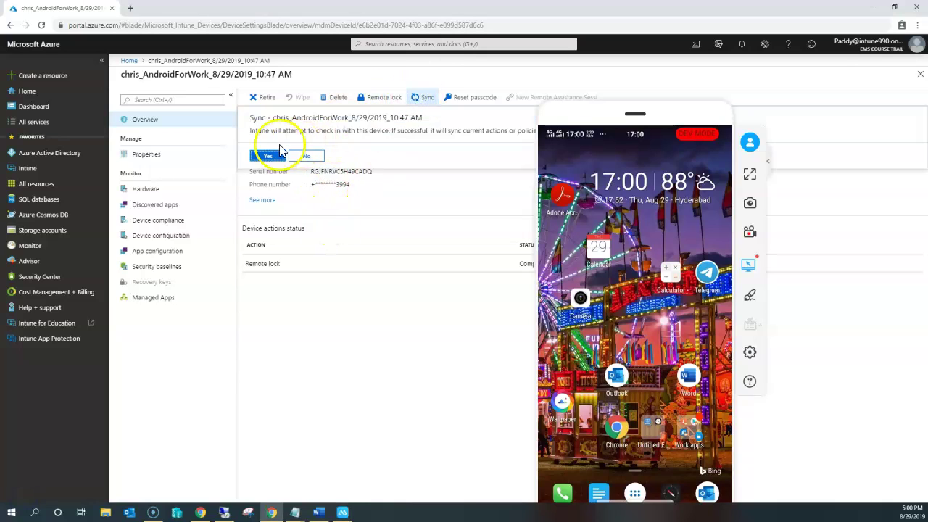
click(267, 155)
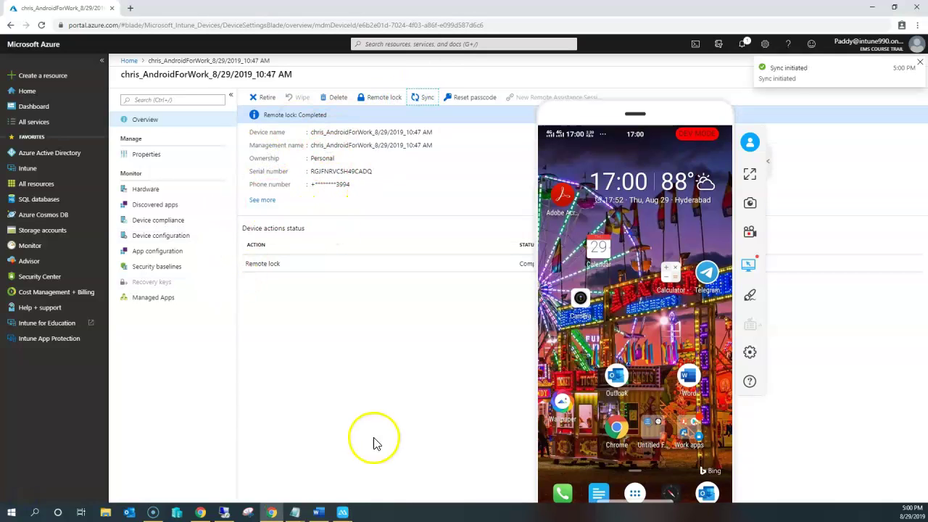
click(382, 98)
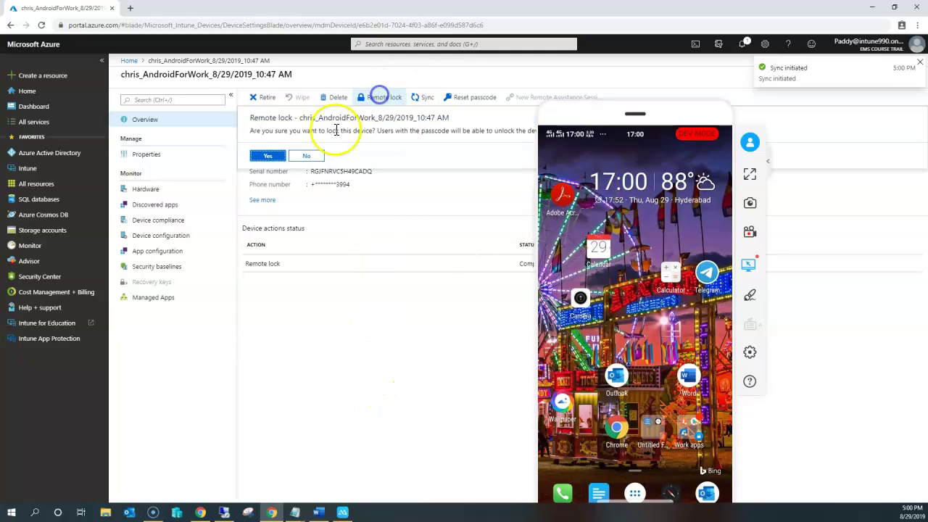
click(267, 156)
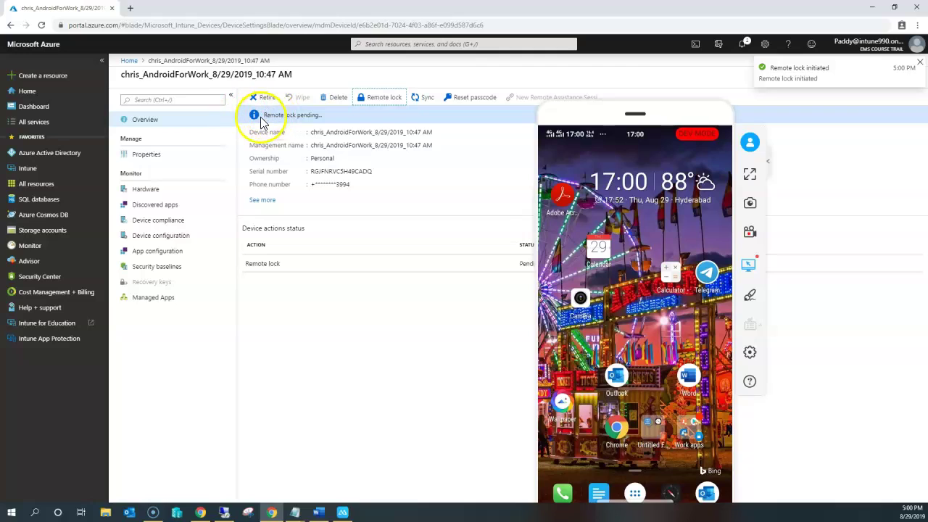
Step: Check the status of the remote lock on the device overview
drag(261, 115, 310, 116)
click(749, 382)
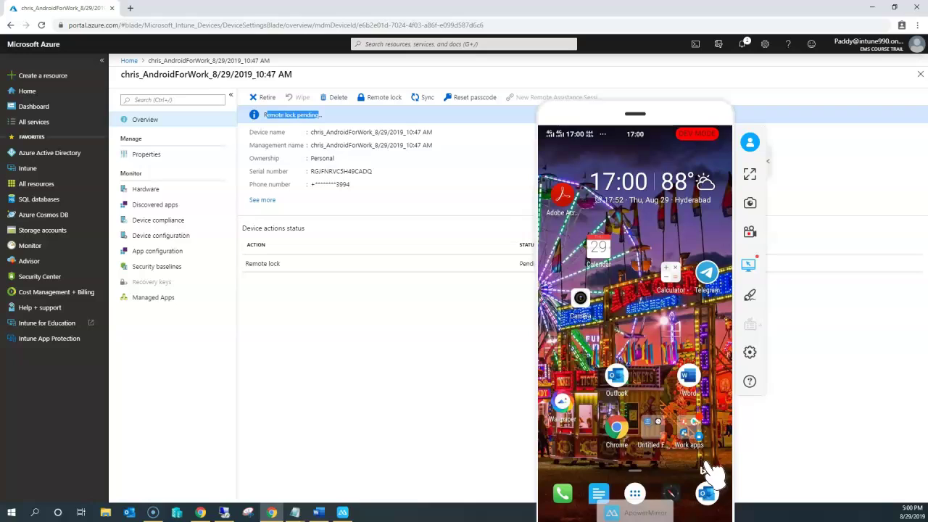
click(346, 116)
drag(317, 118, 288, 123)
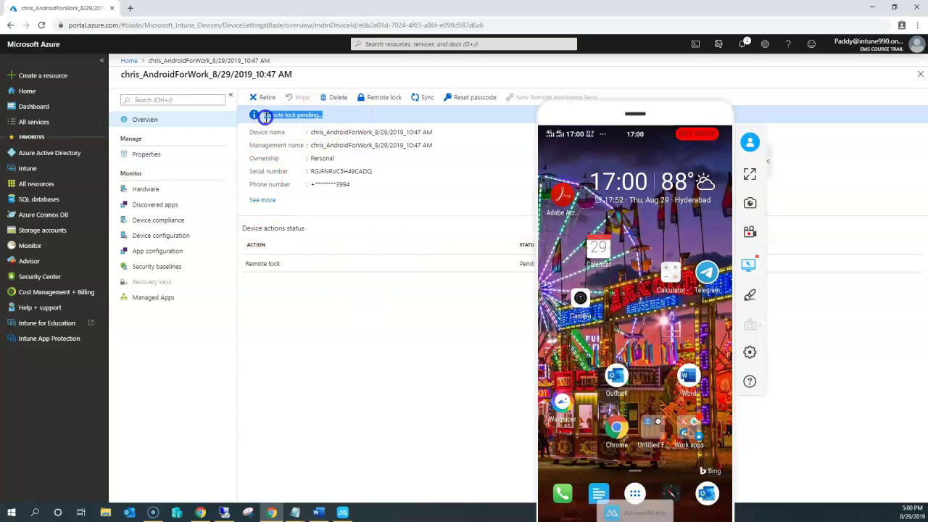
click(76, 50)
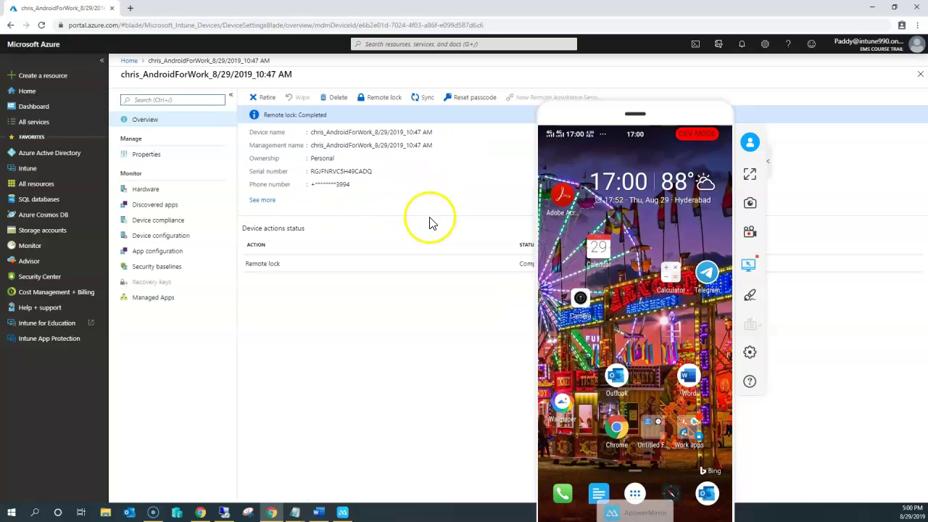
drag(263, 115, 339, 116)
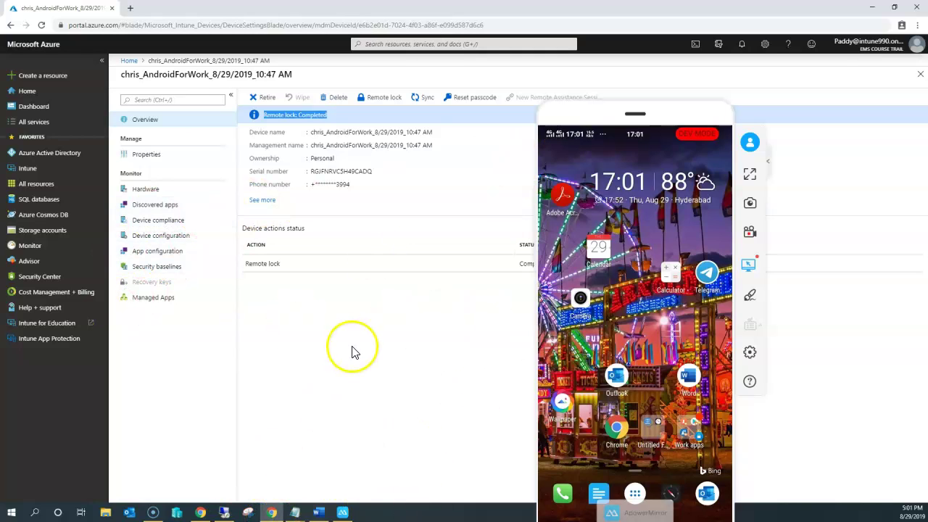
Step: Review the device's hardware details, moving the phone mirror aside, and look through its discovered apps
click(157, 193)
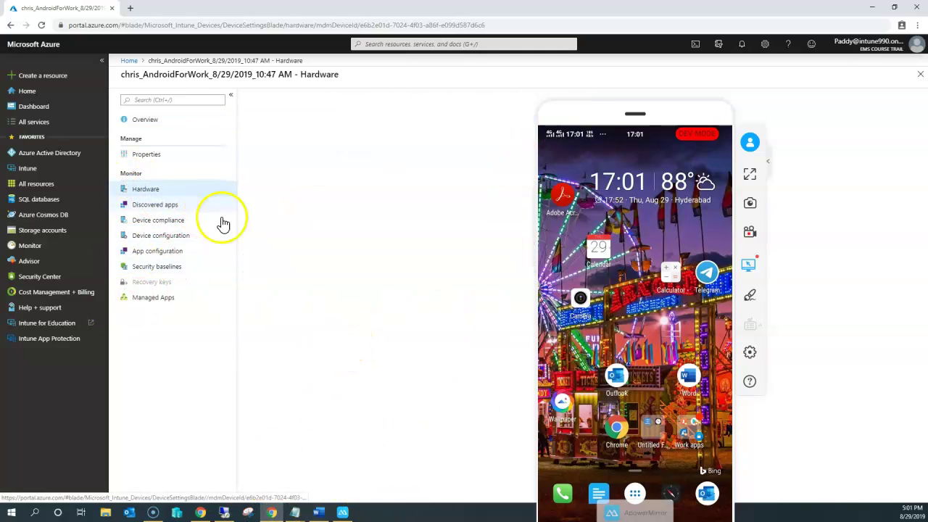
drag(617, 108, 749, 46)
scroll(327, 246, down, 5)
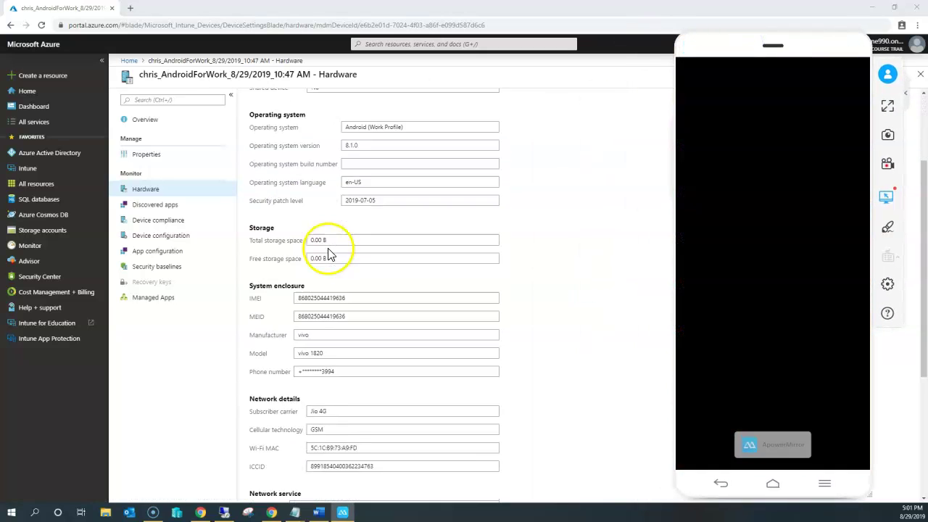
click(155, 206)
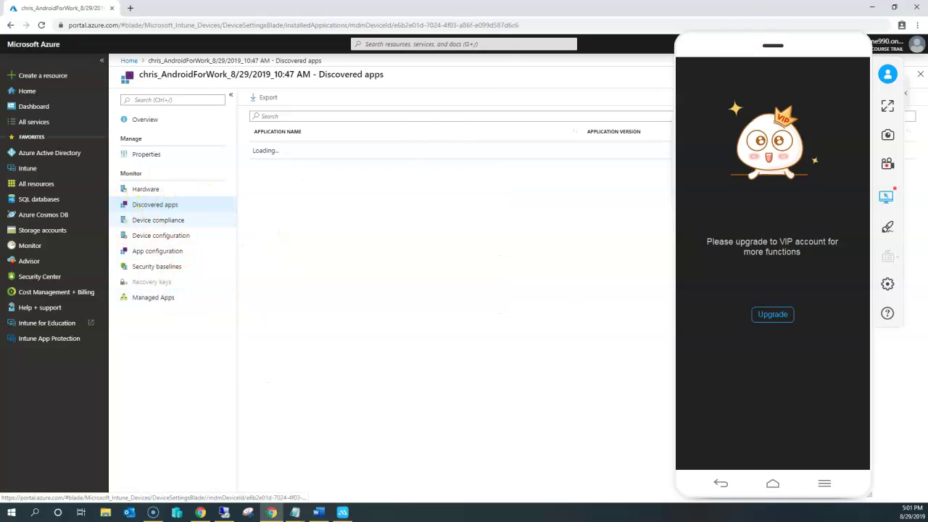
scroll(430, 338, down, 10)
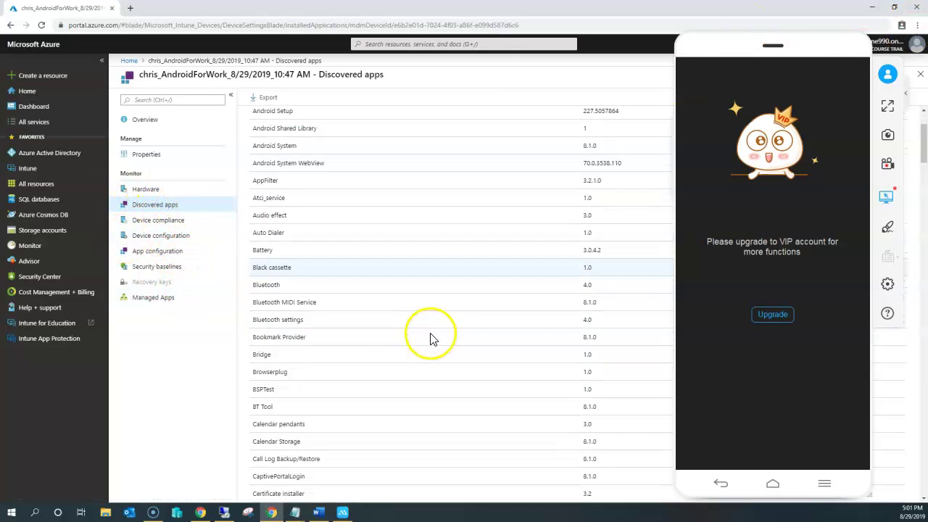
scroll(450, 342, down, 5)
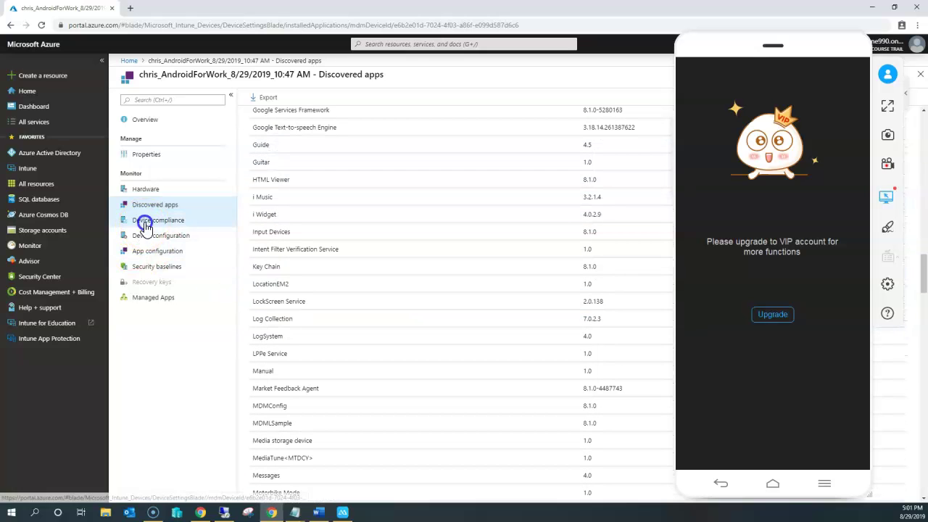
Step: Hide the phone mirror and inspect the "Has a compliance policy assigned" error in the Built-in Device Compliance Policy, returning to the device's compliance list
click(148, 221)
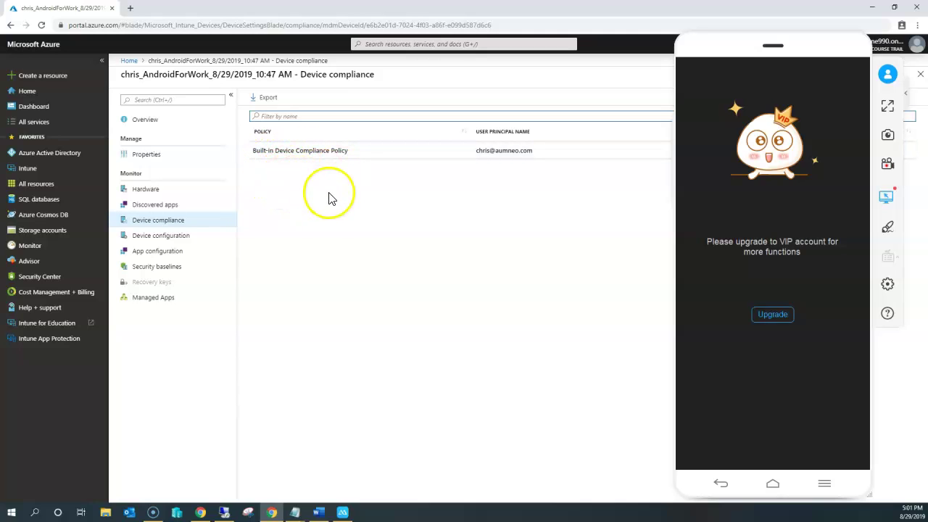
mouse_move(834, 49)
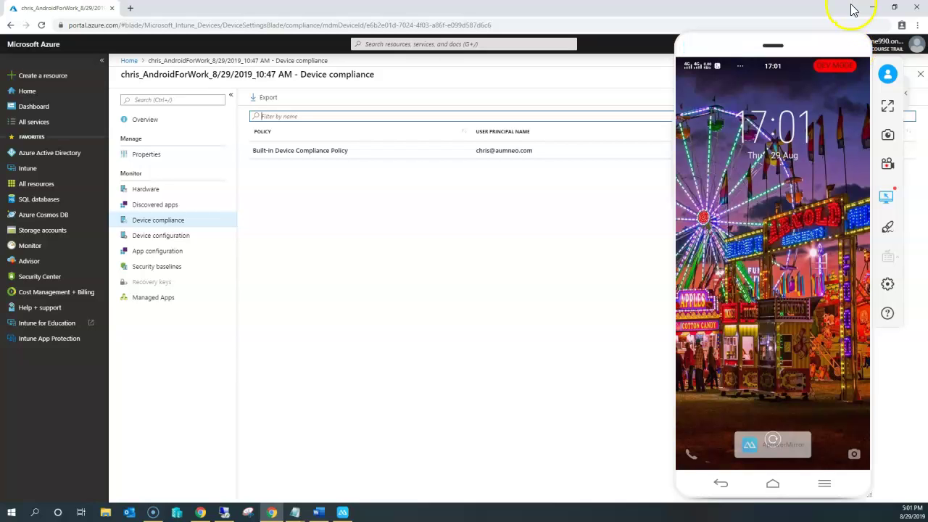
click(850, 49)
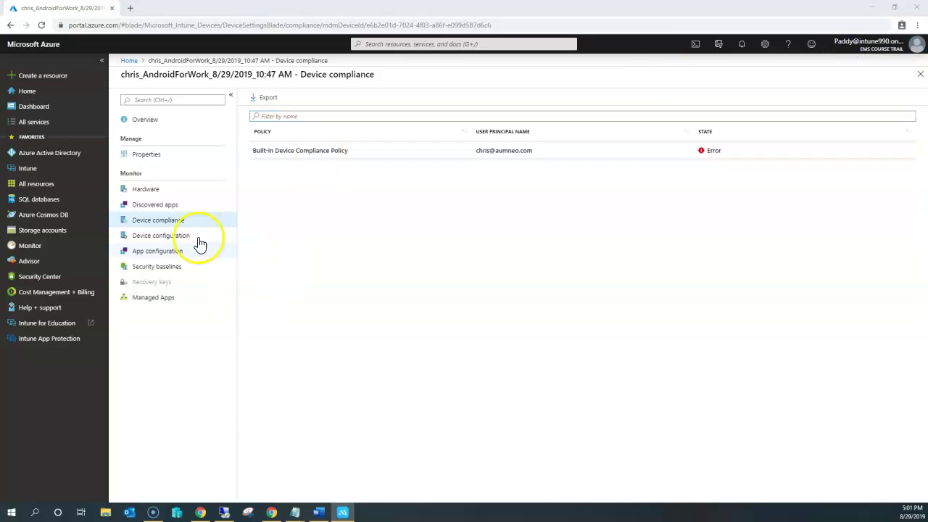
click(710, 159)
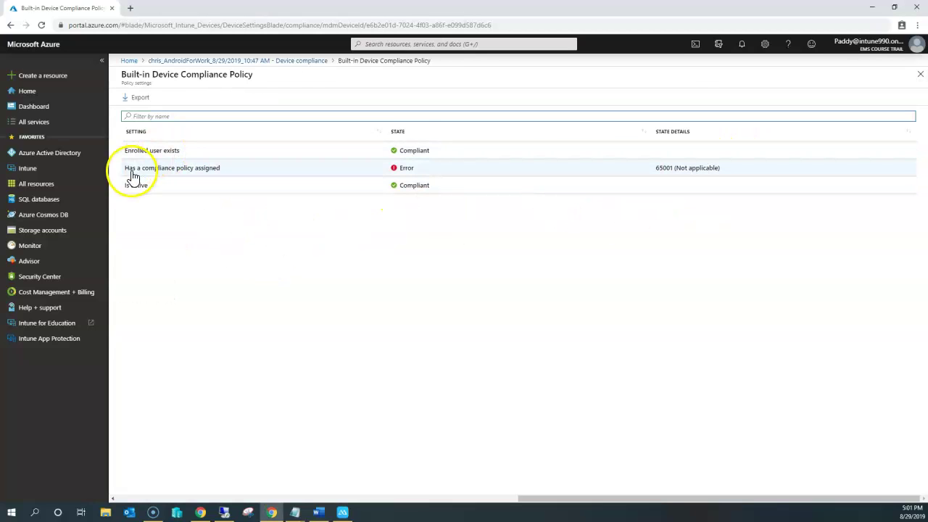
click(182, 174)
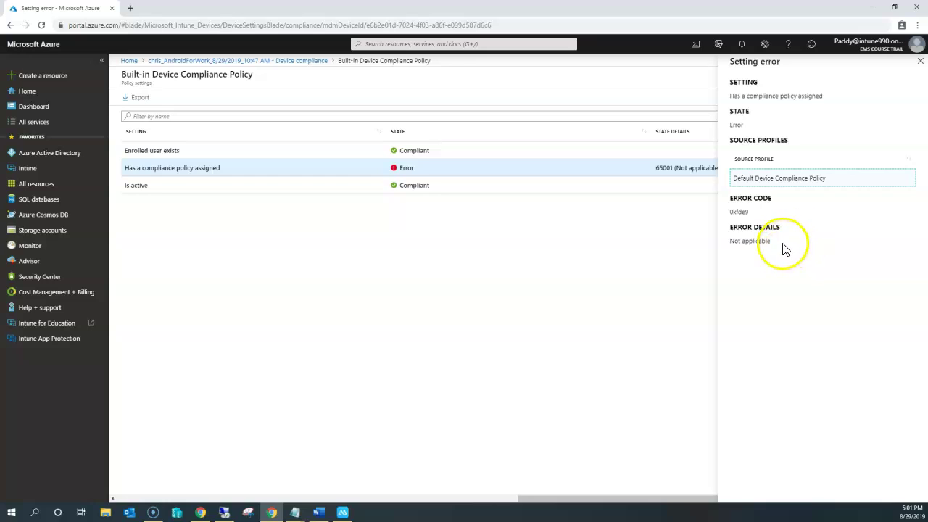
drag(777, 242, 725, 252)
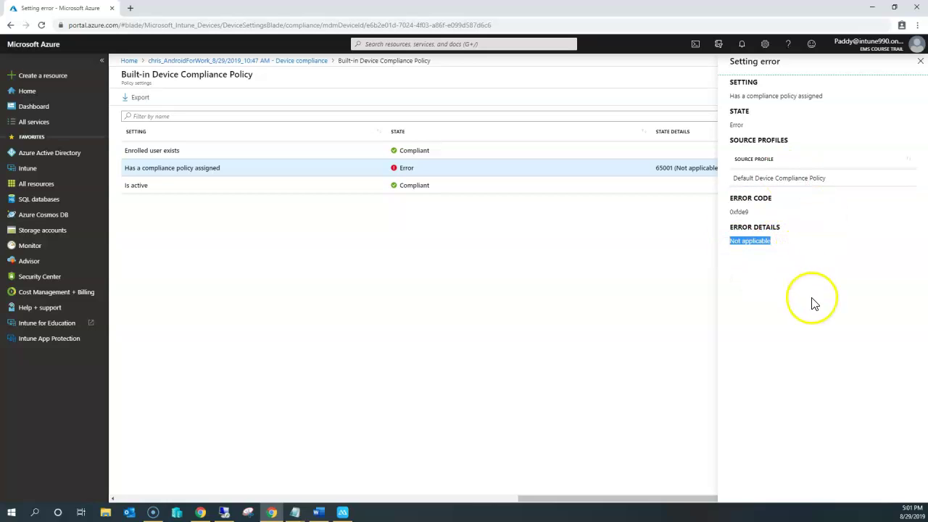
click(500, 325)
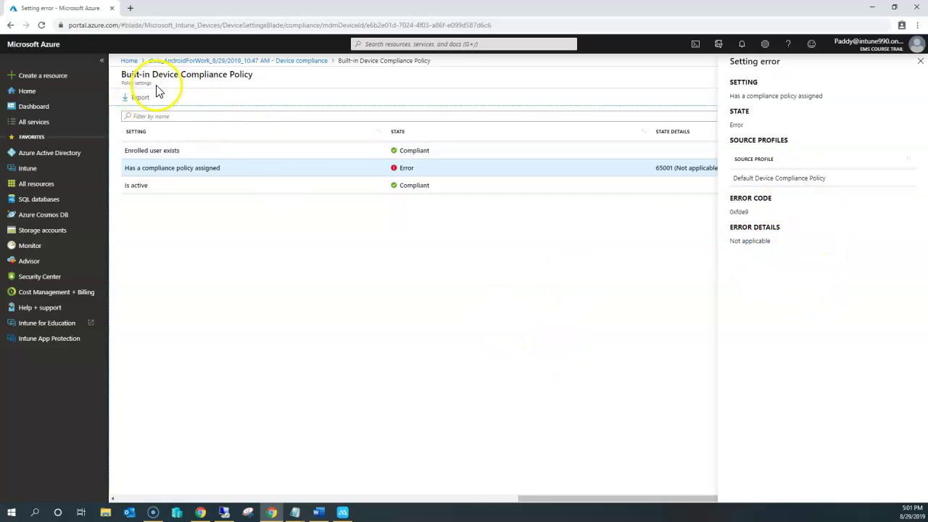
click(301, 61)
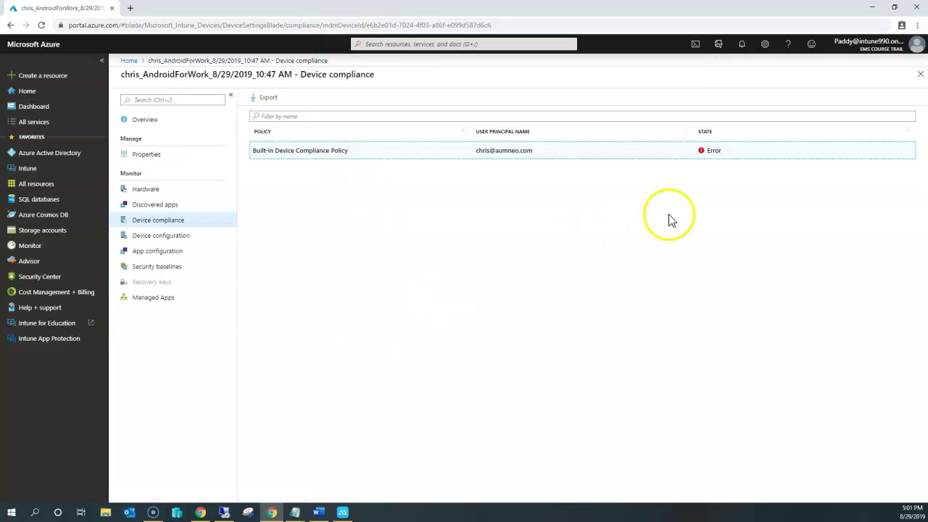
Step: Review the device's configuration policies, app configuration, security baselines and managed apps, and leave the device page
click(156, 235)
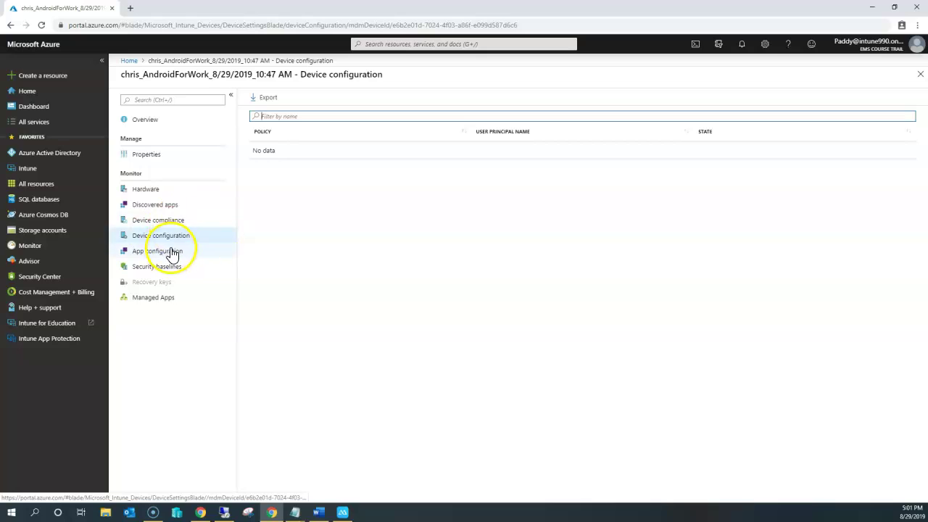
click(174, 251)
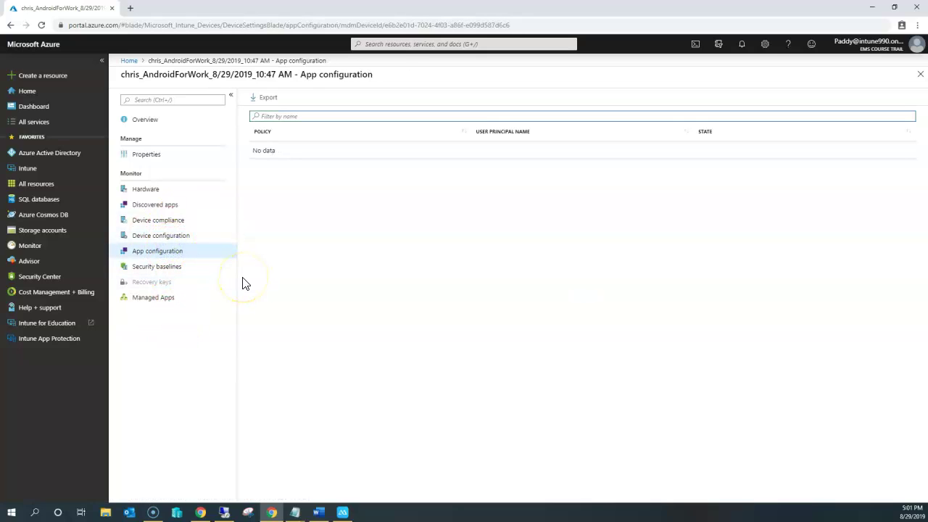
click(174, 266)
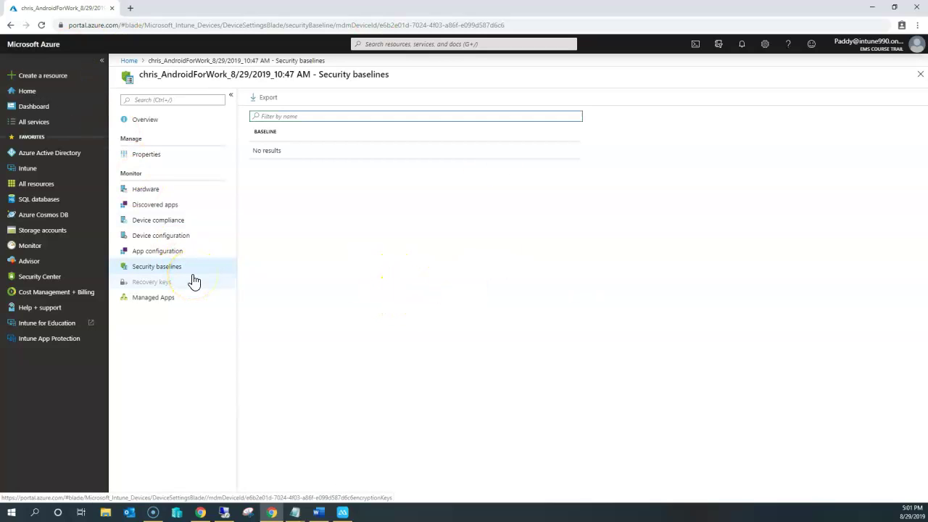
click(158, 302)
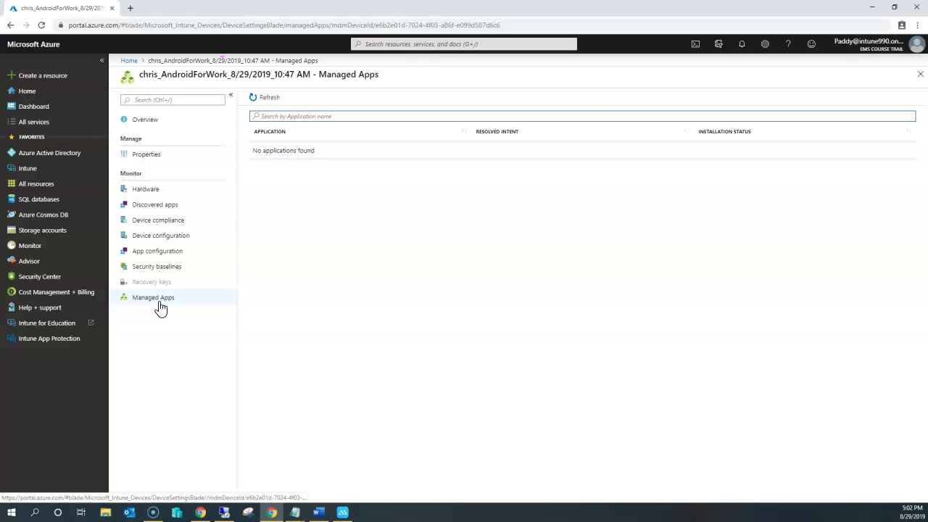
click(156, 298)
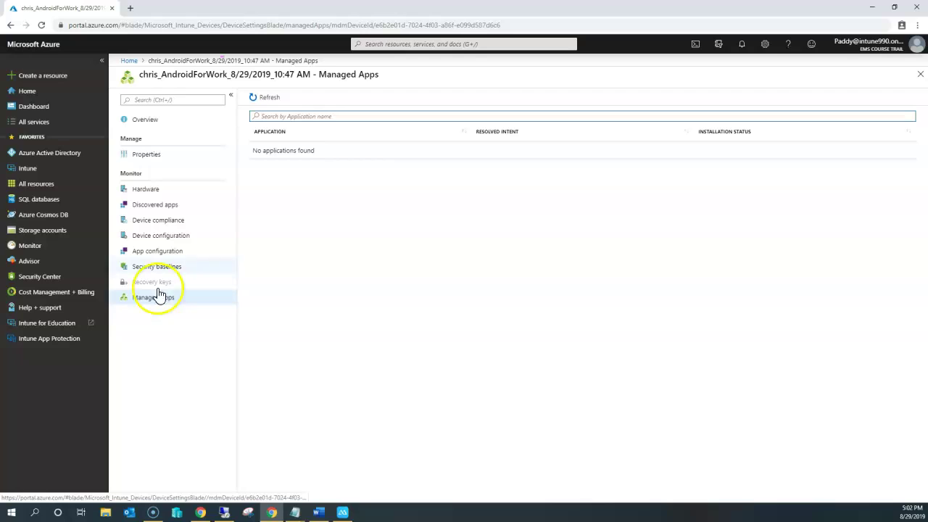
click(129, 61)
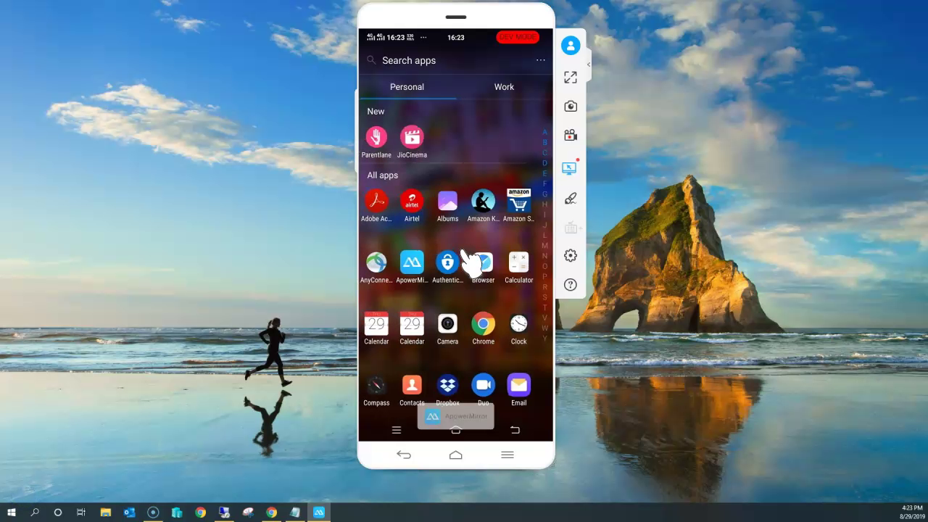
Step: Show the phone's work profile apps, switch to the Azure portal in Chrome and hide the phone mirror
drag(466, 253, 465, 252)
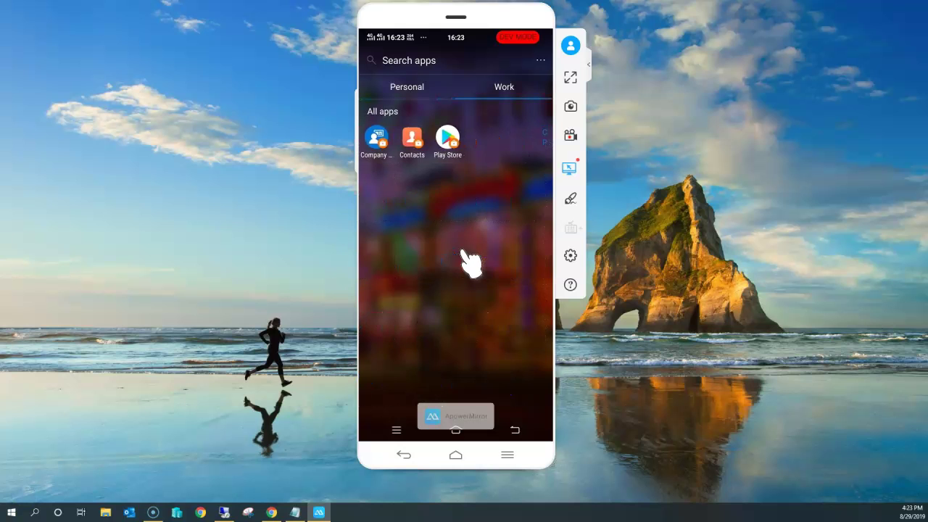
click(422, 300)
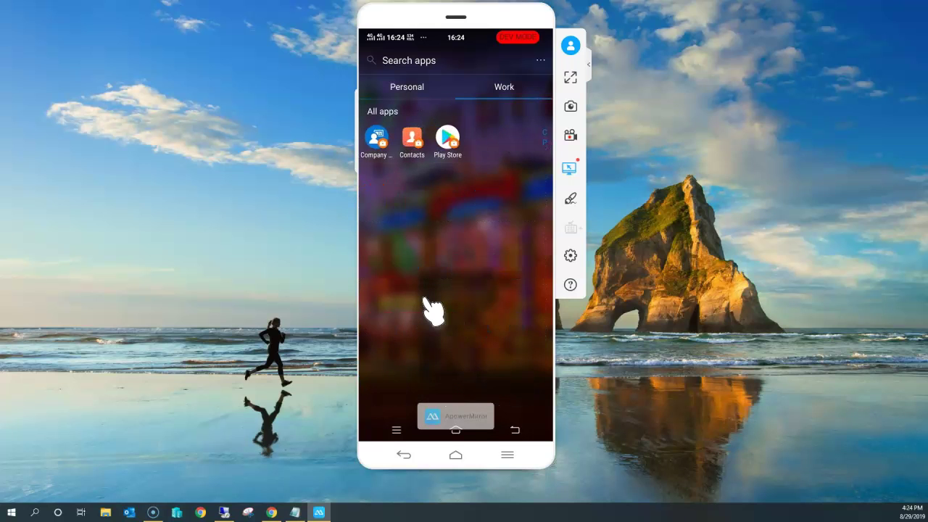
mouse_move(269, 507)
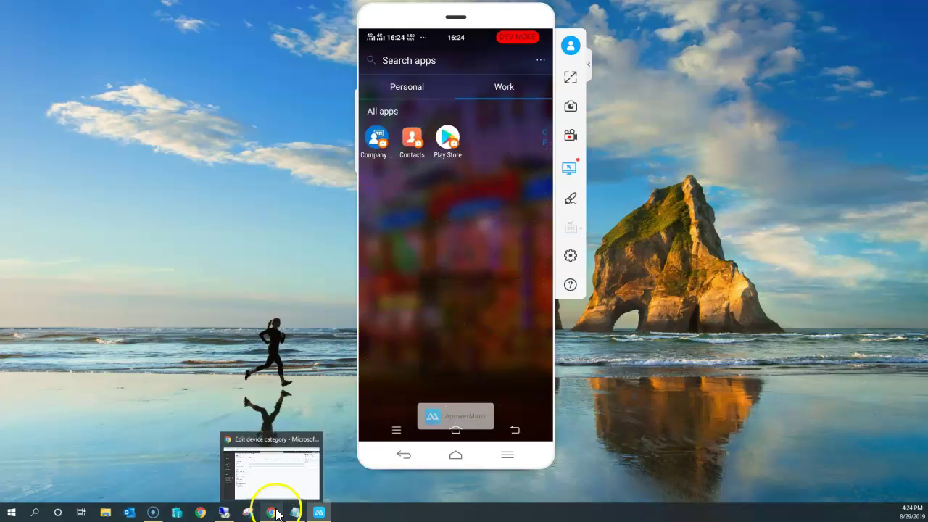
click(254, 439)
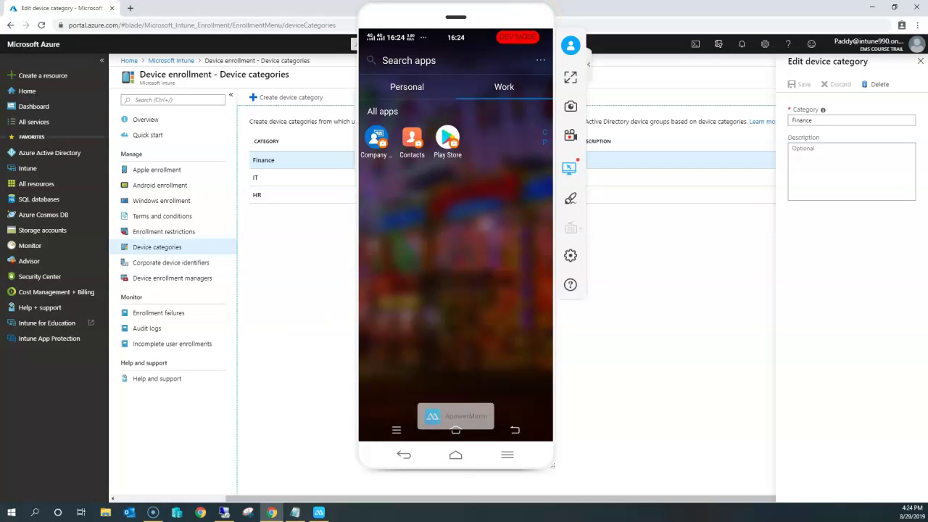
click(532, 21)
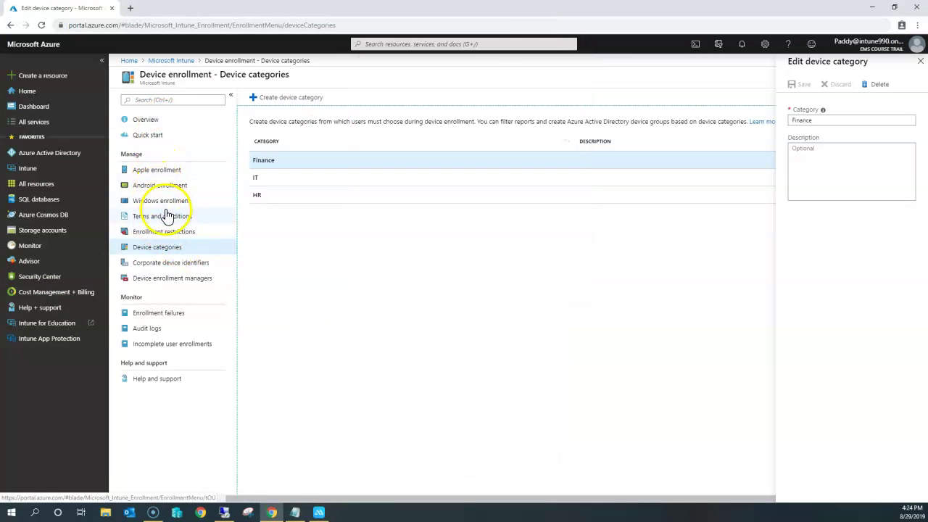
Step: View the device enrollment terms and conditions, return to the Intune overview and open the device compliance section
click(166, 219)
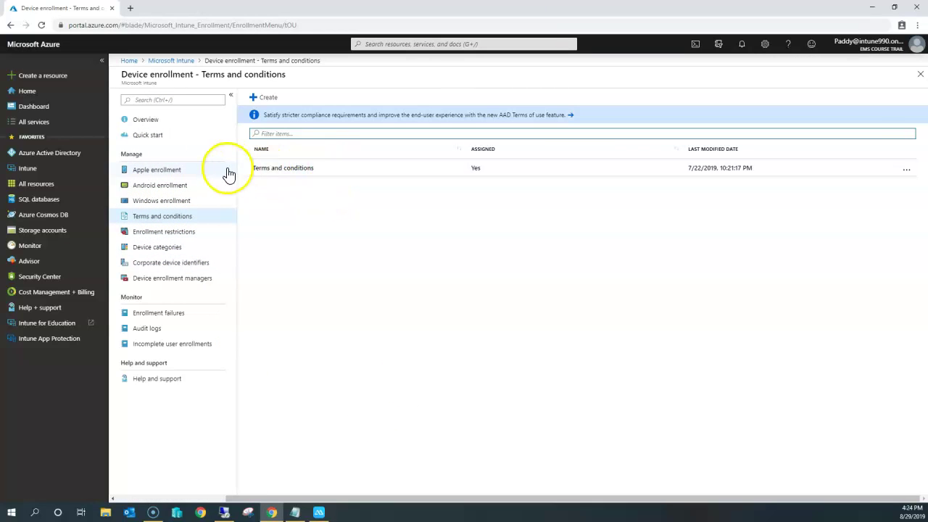
click(180, 61)
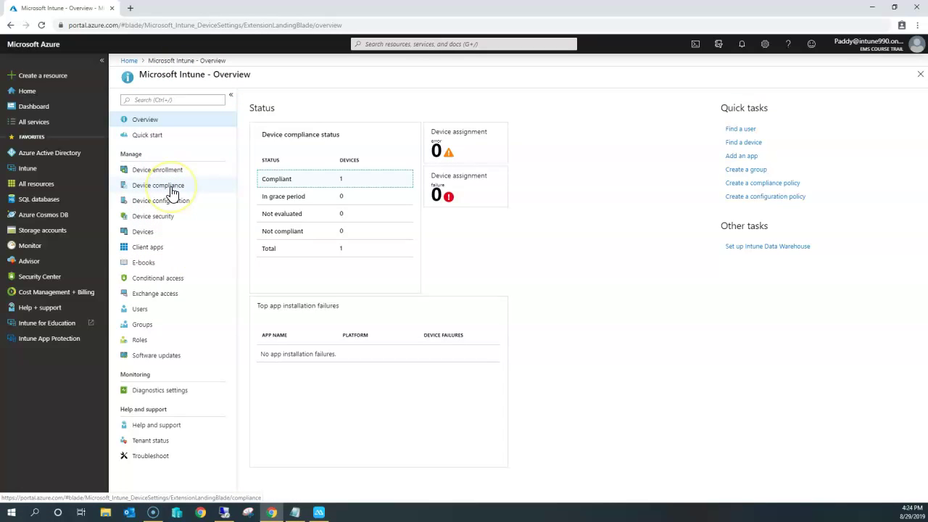
click(172, 191)
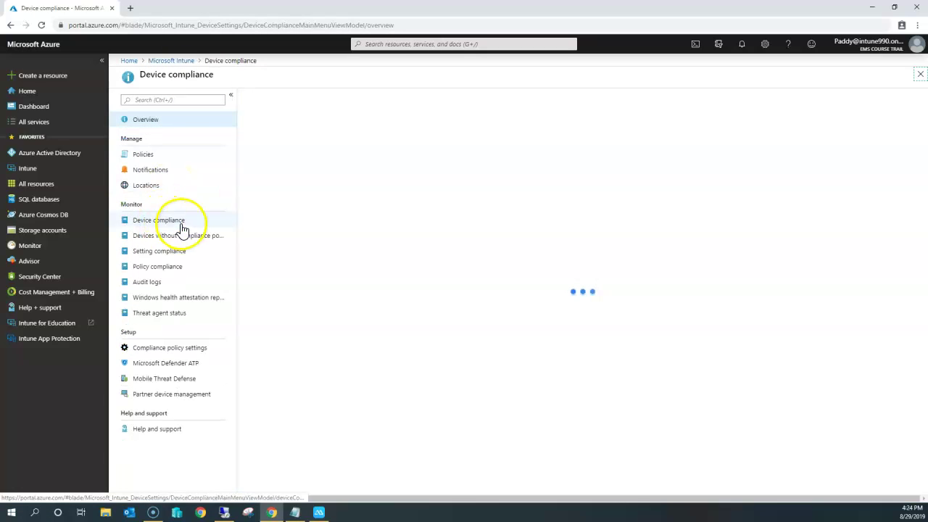
Step: View the device compliance policies, return to the Intune overview and open the device configuration section
click(148, 155)
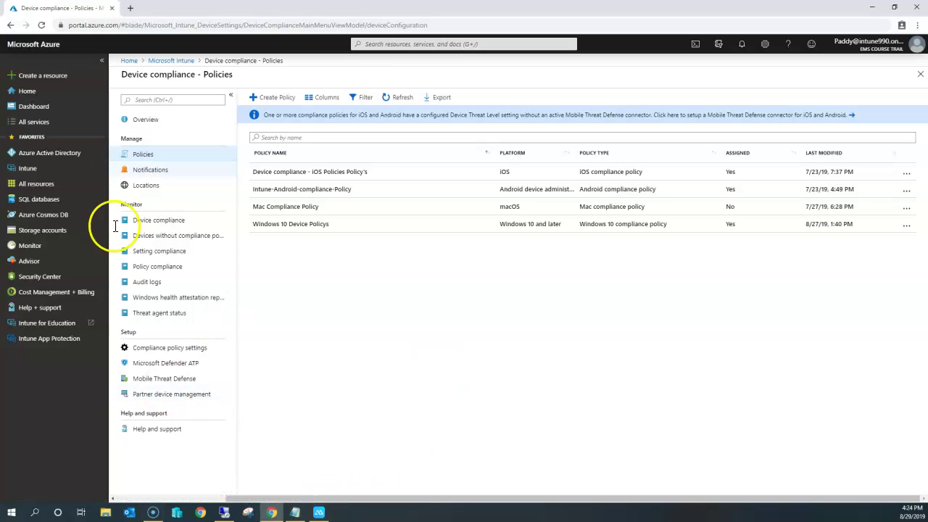
click(171, 61)
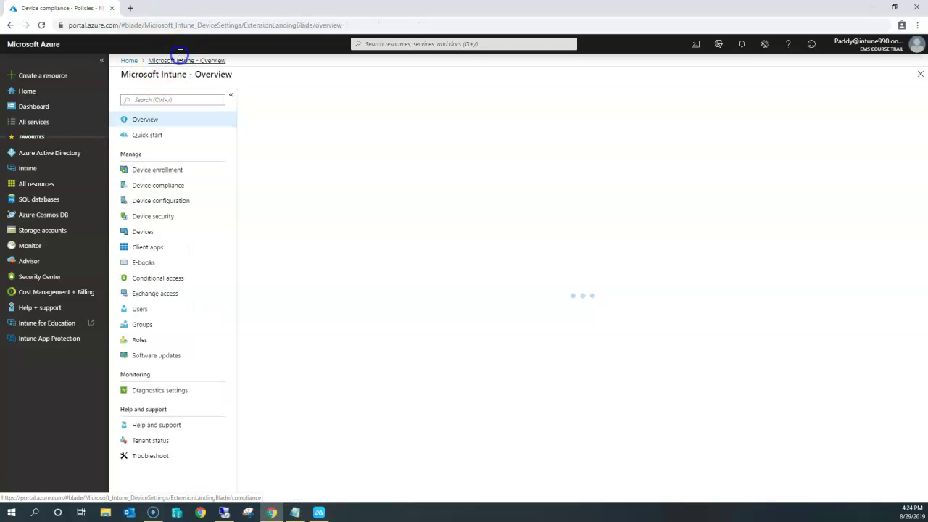
click(174, 205)
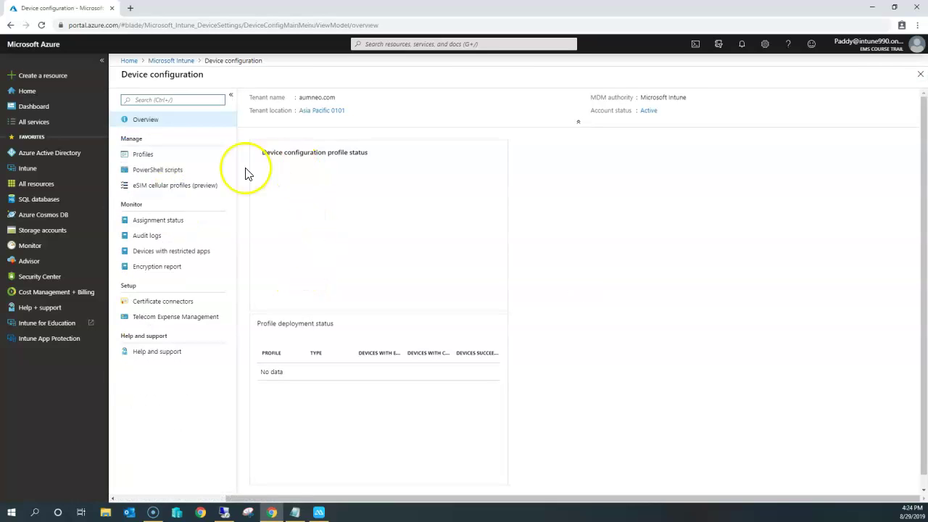
Step: Review the full list of device configuration profiles and their assignment status, and return to the Intune overview
click(149, 155)
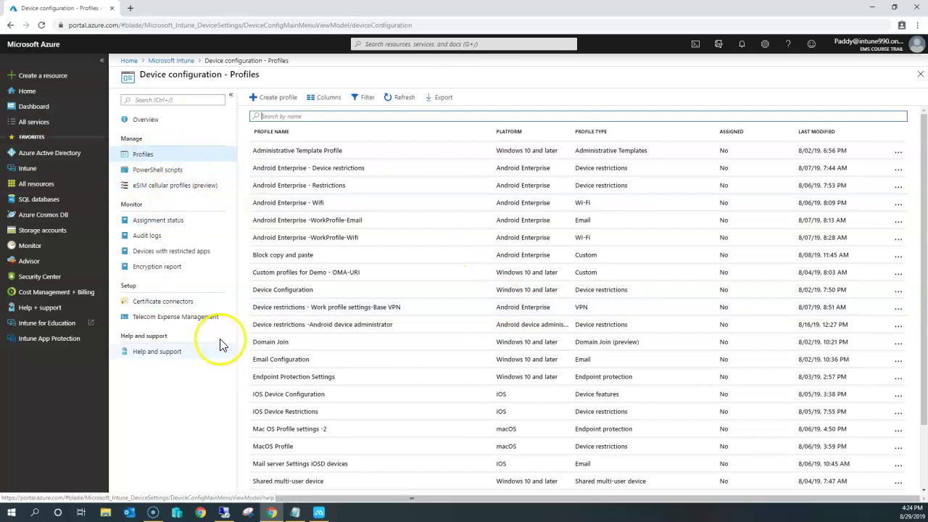
scroll(538, 354, down, 2)
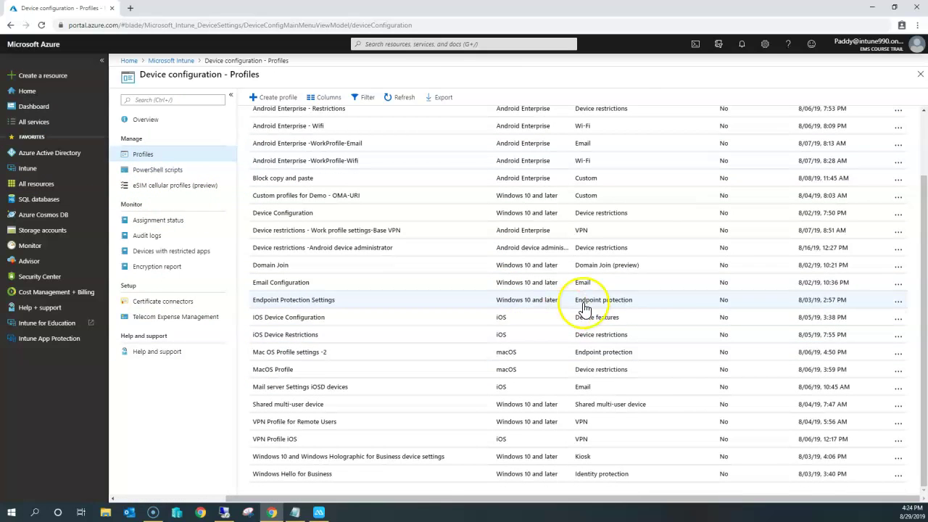
scroll(470, 434, up, 2)
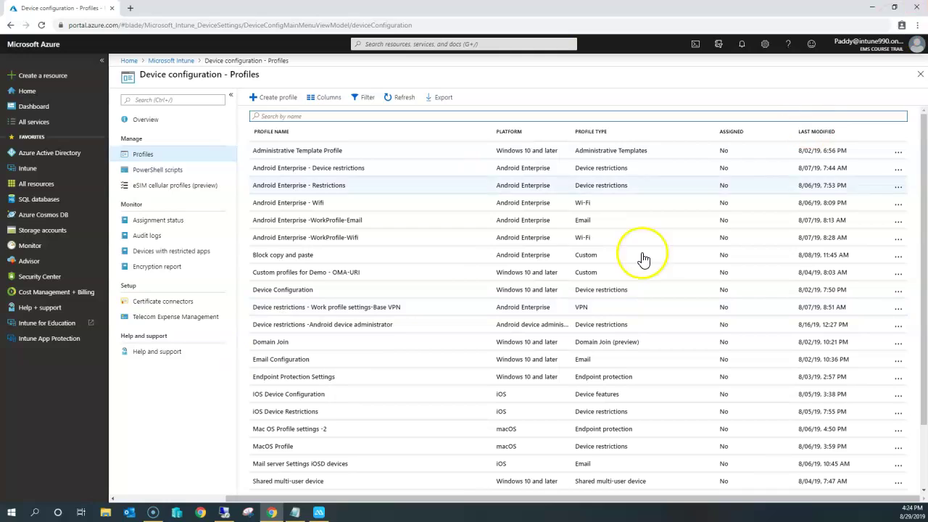
scroll(735, 145, down, 2)
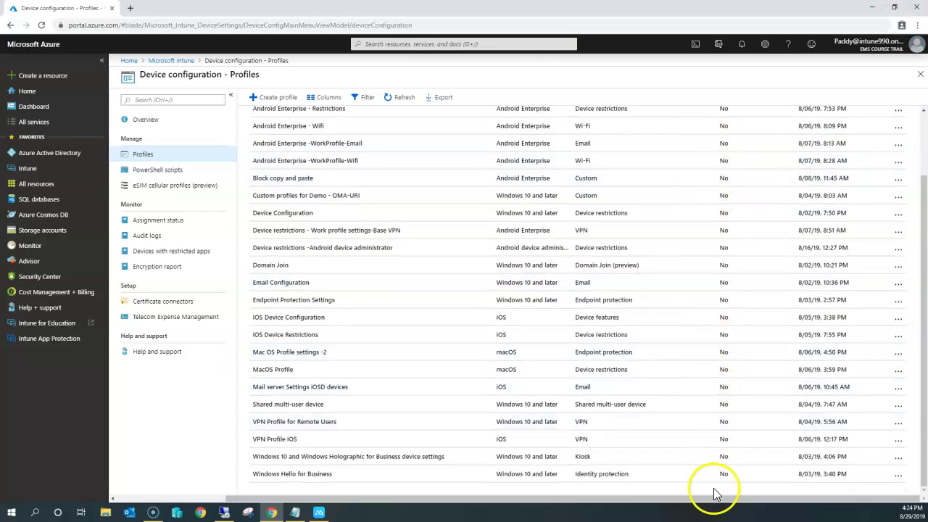
scroll(754, 319, up, 2)
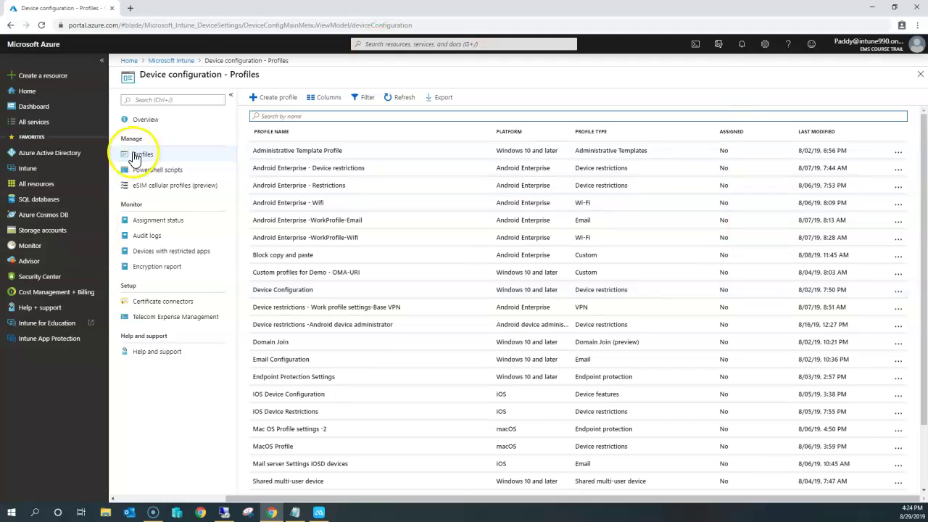
click(185, 61)
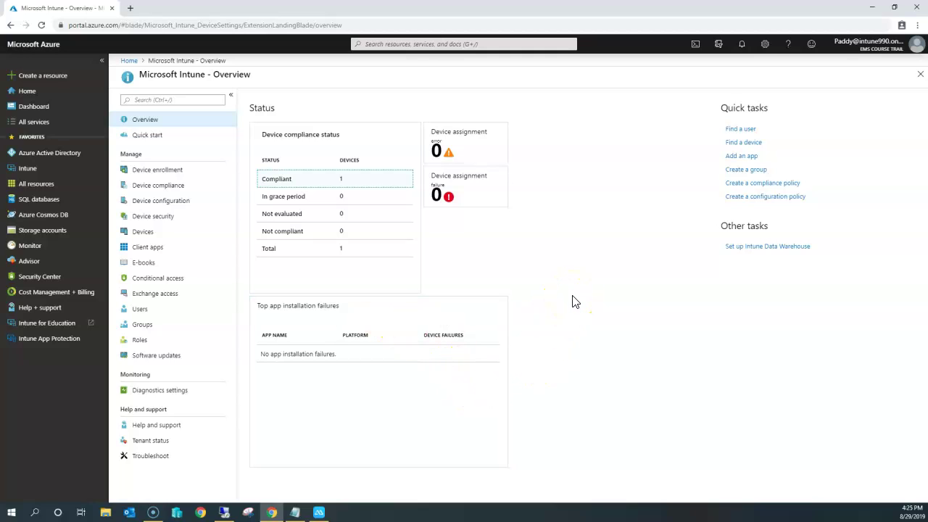
Step: Review the client apps list and the app protection policies in Intune
click(150, 247)
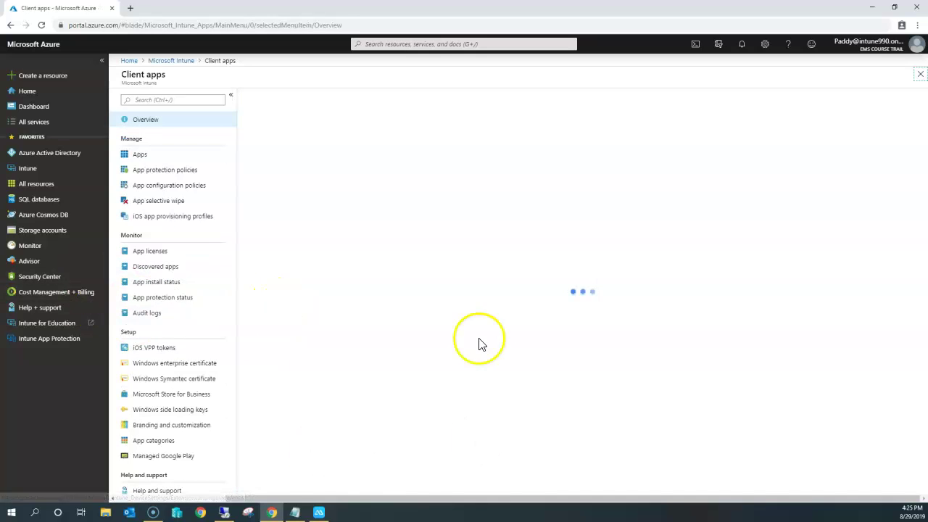
click(149, 153)
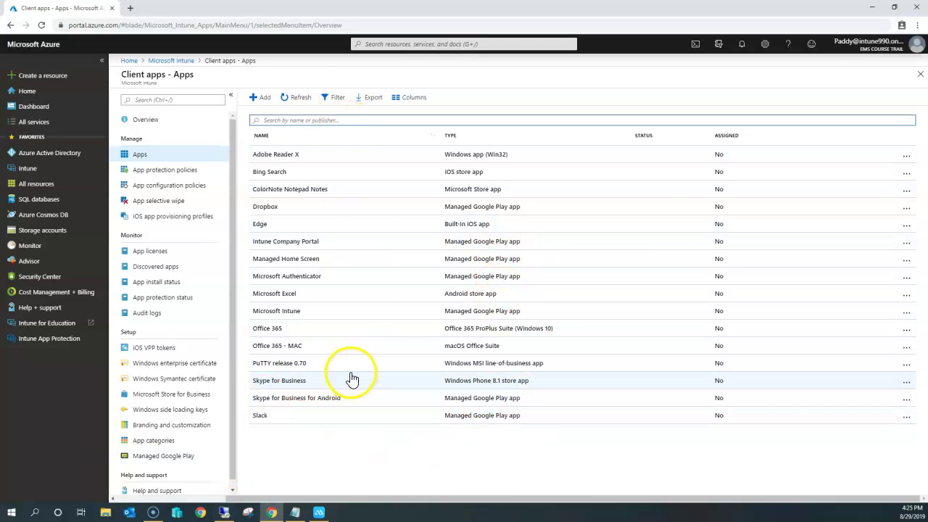
click(166, 171)
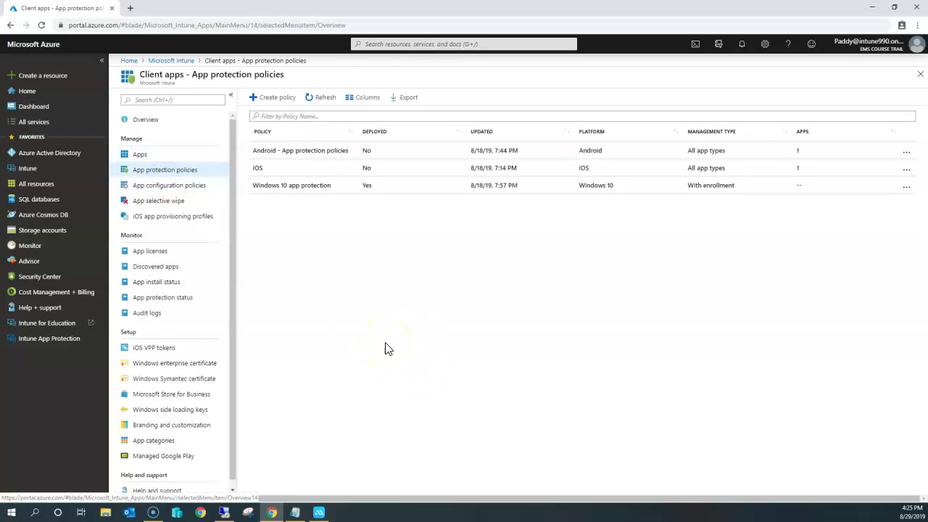